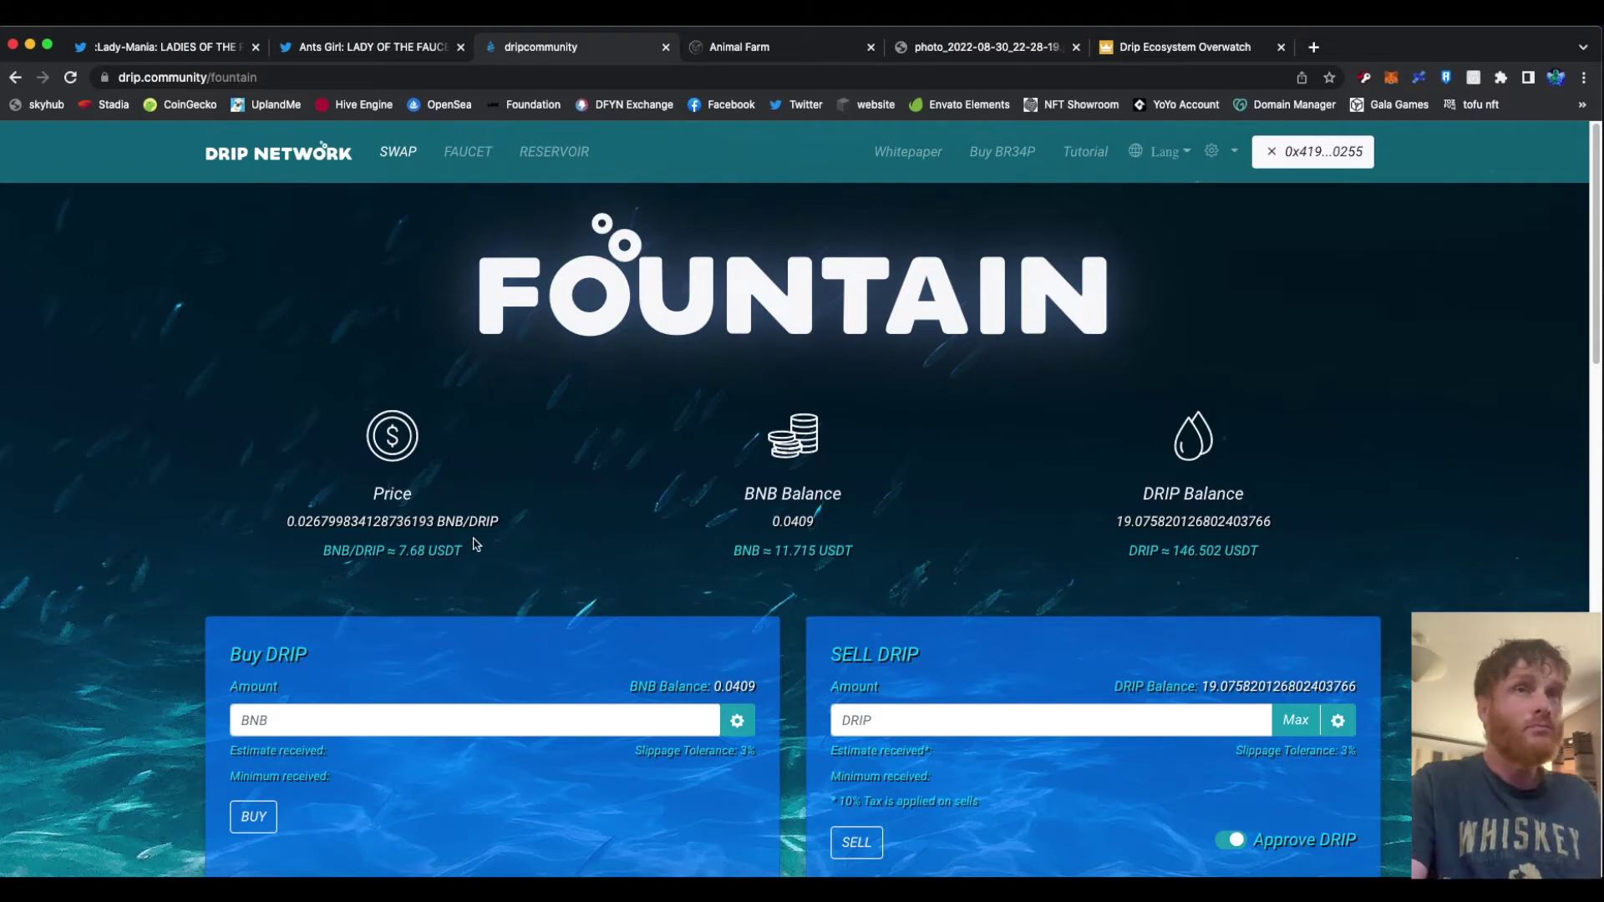
Step: Point out the 7.68 USDT DRIP price and show the Ants Girl and Lady-Mania Twitter profiles
drag(401, 550, 471, 563)
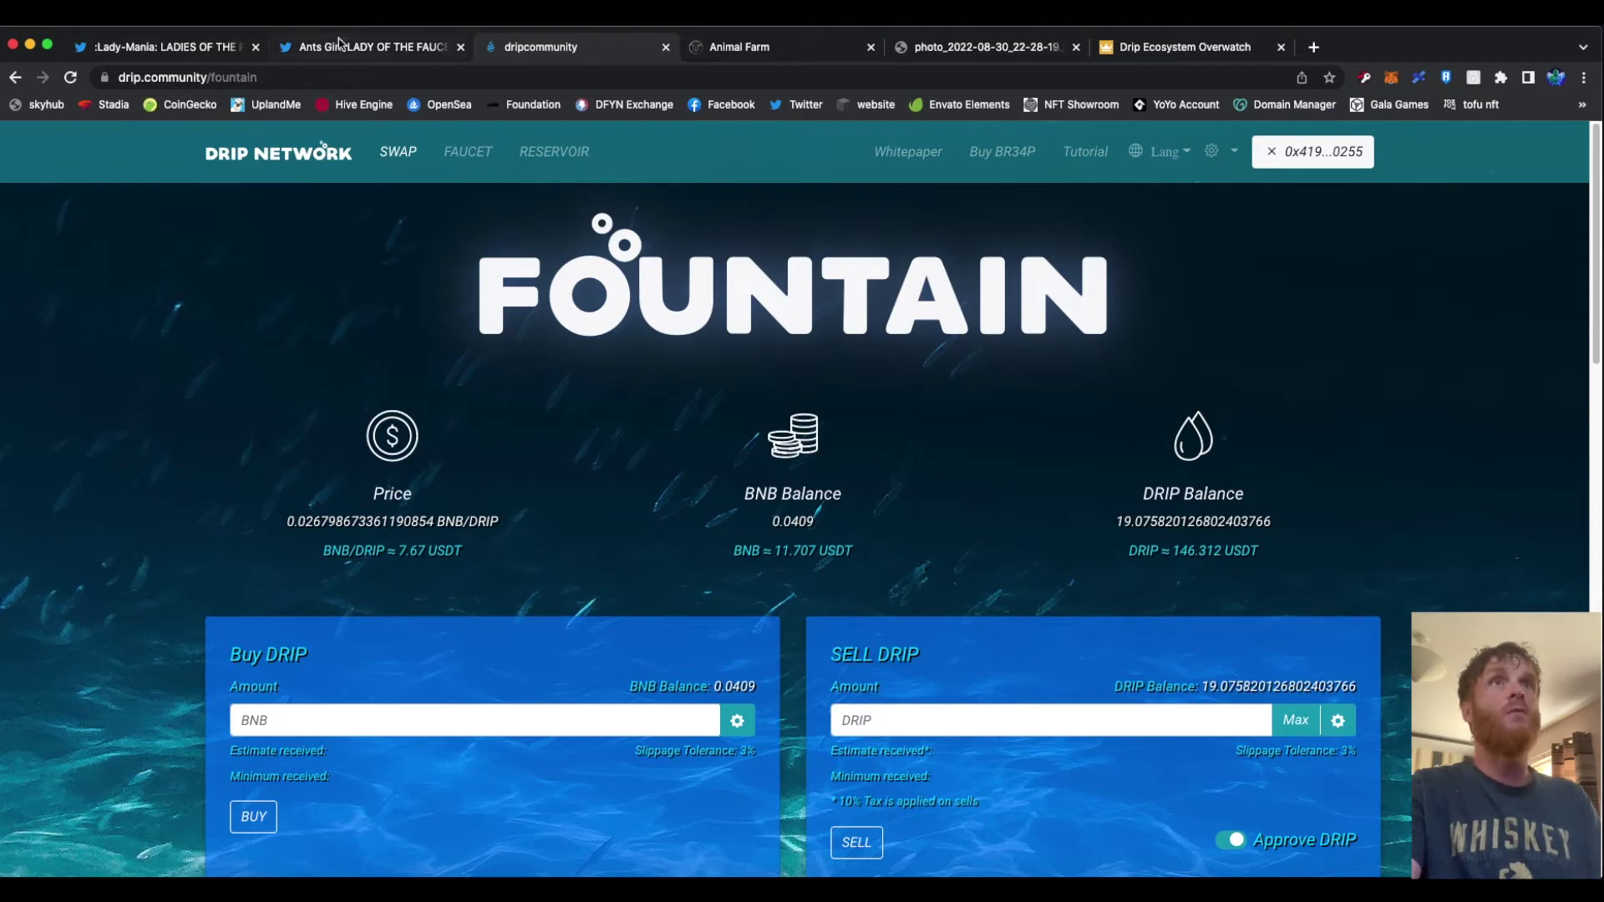
click(342, 48)
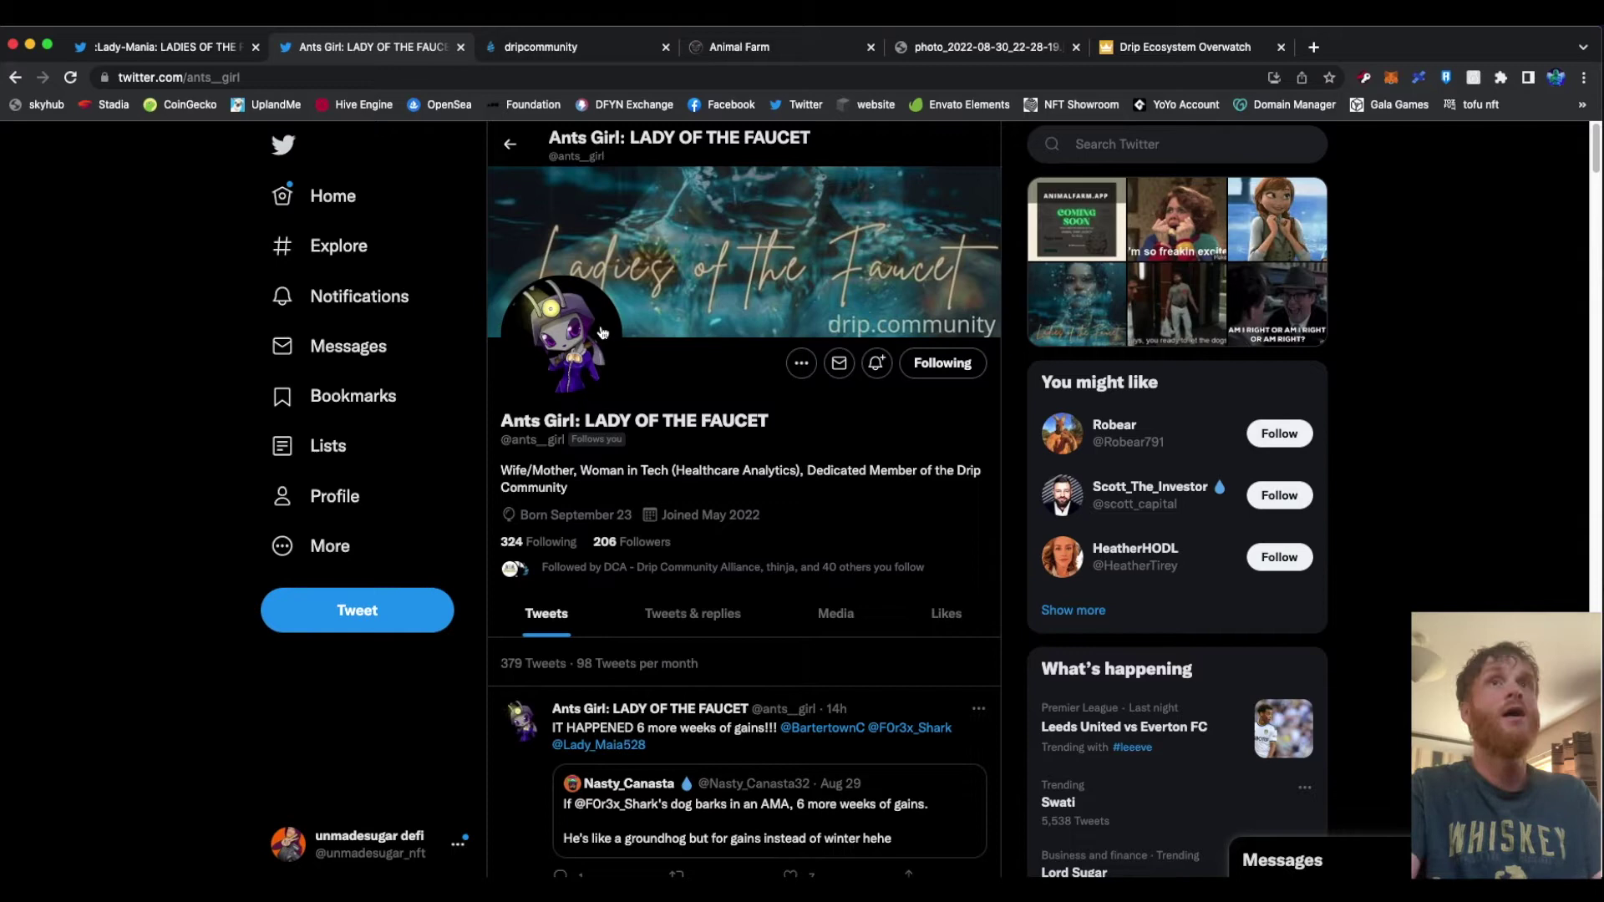
click(164, 46)
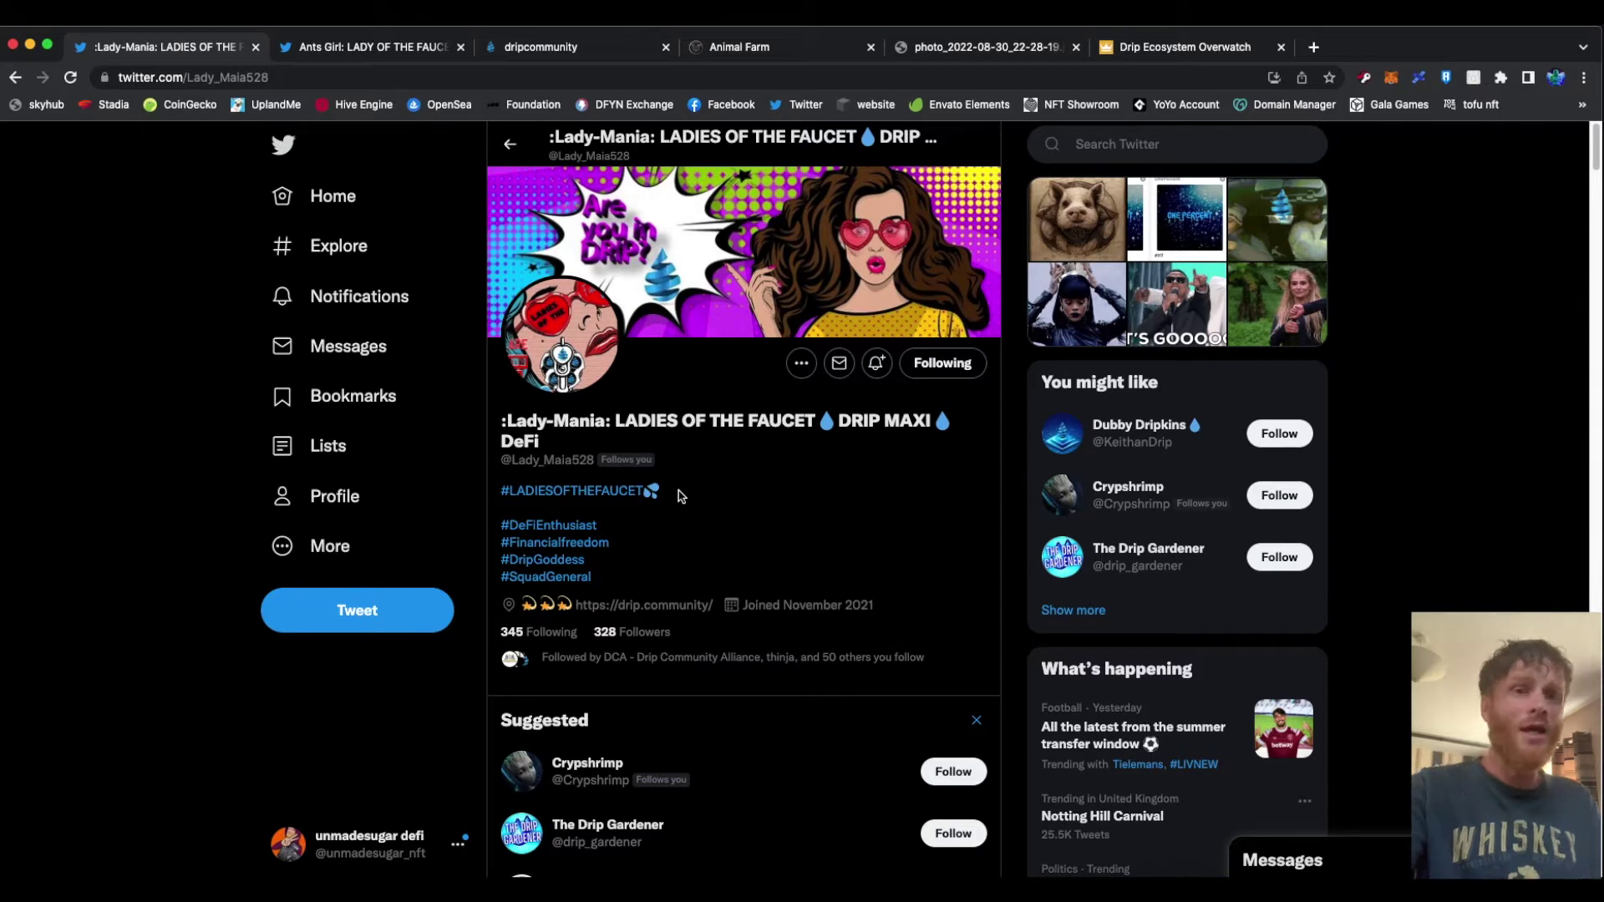
click(595, 50)
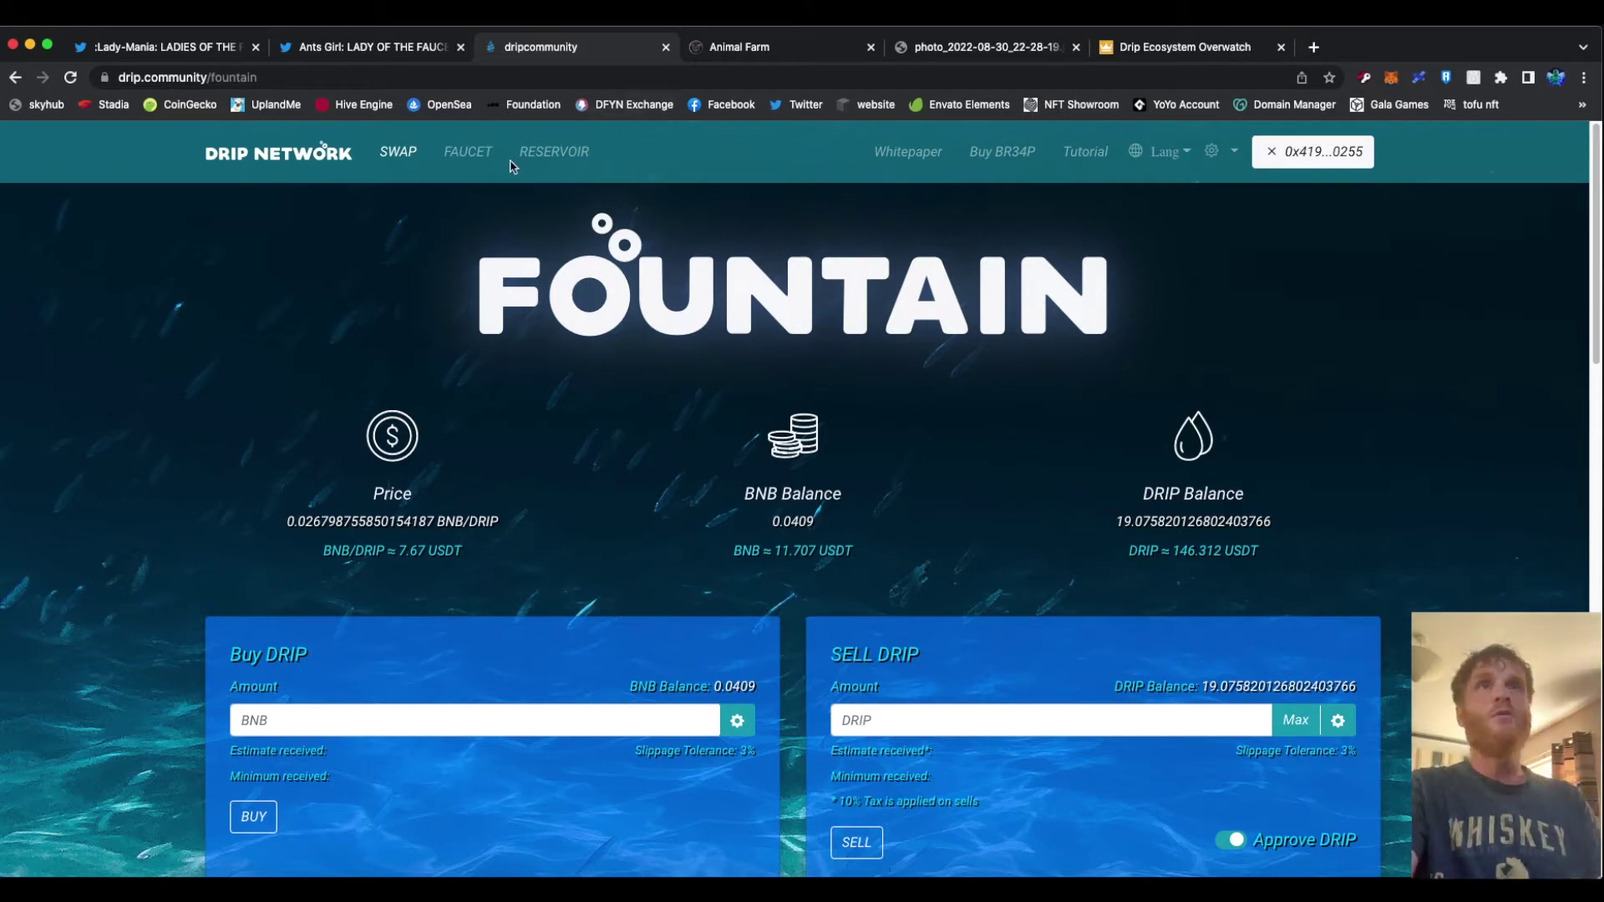
Step: Review the Faucet account stats, highlighting the 2 / 2 team count
click(468, 153)
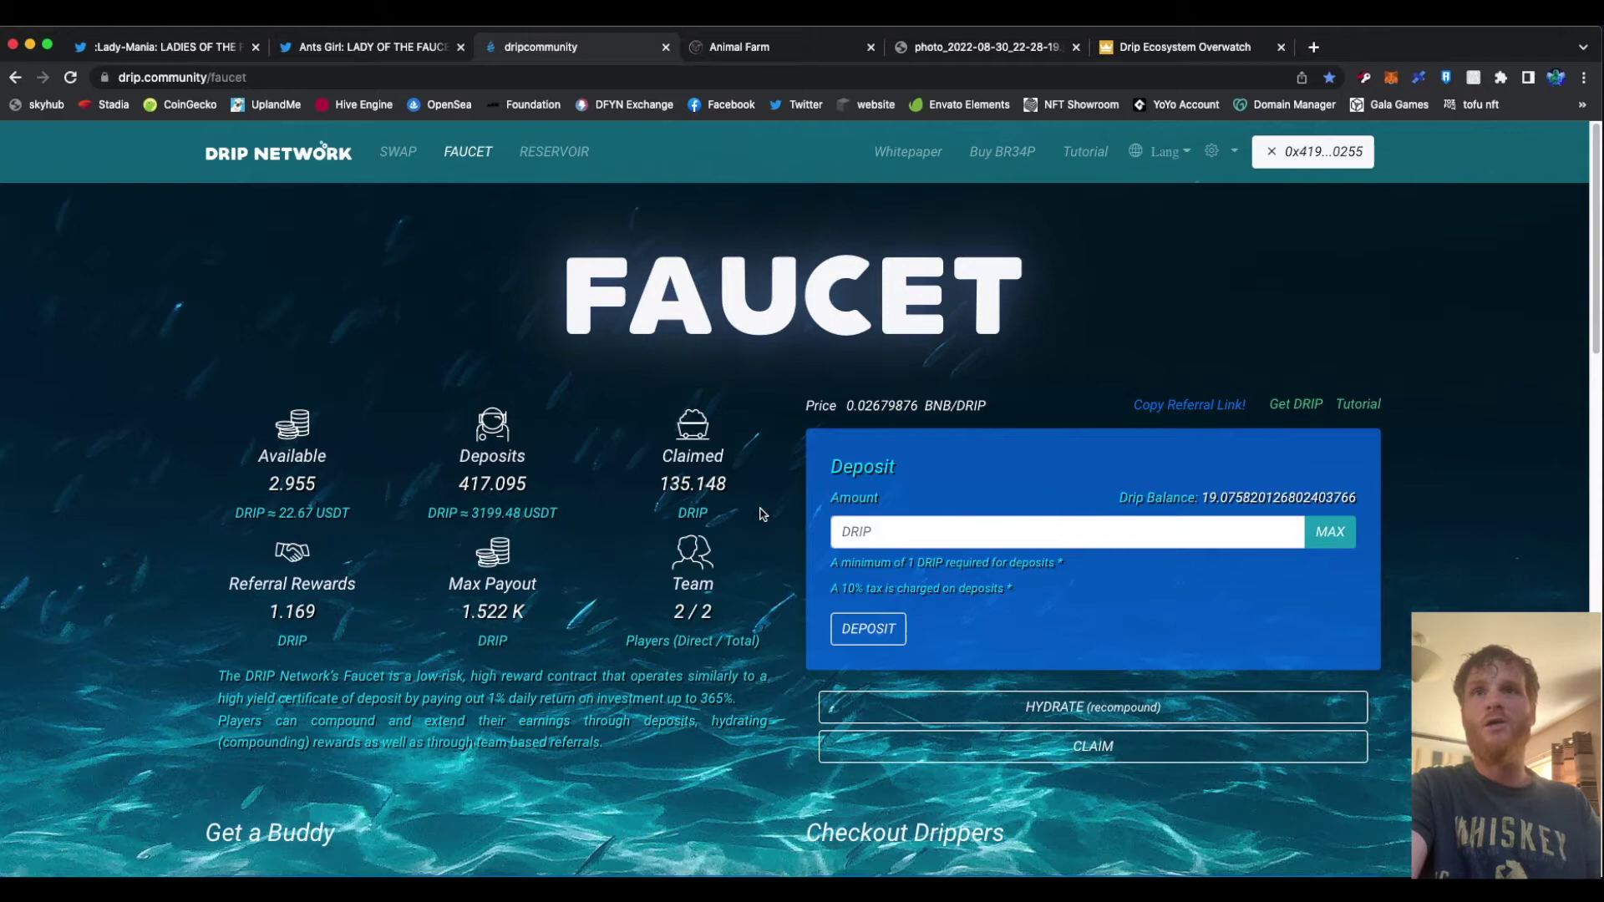
click(1044, 717)
scroll(684, 727, down, 3)
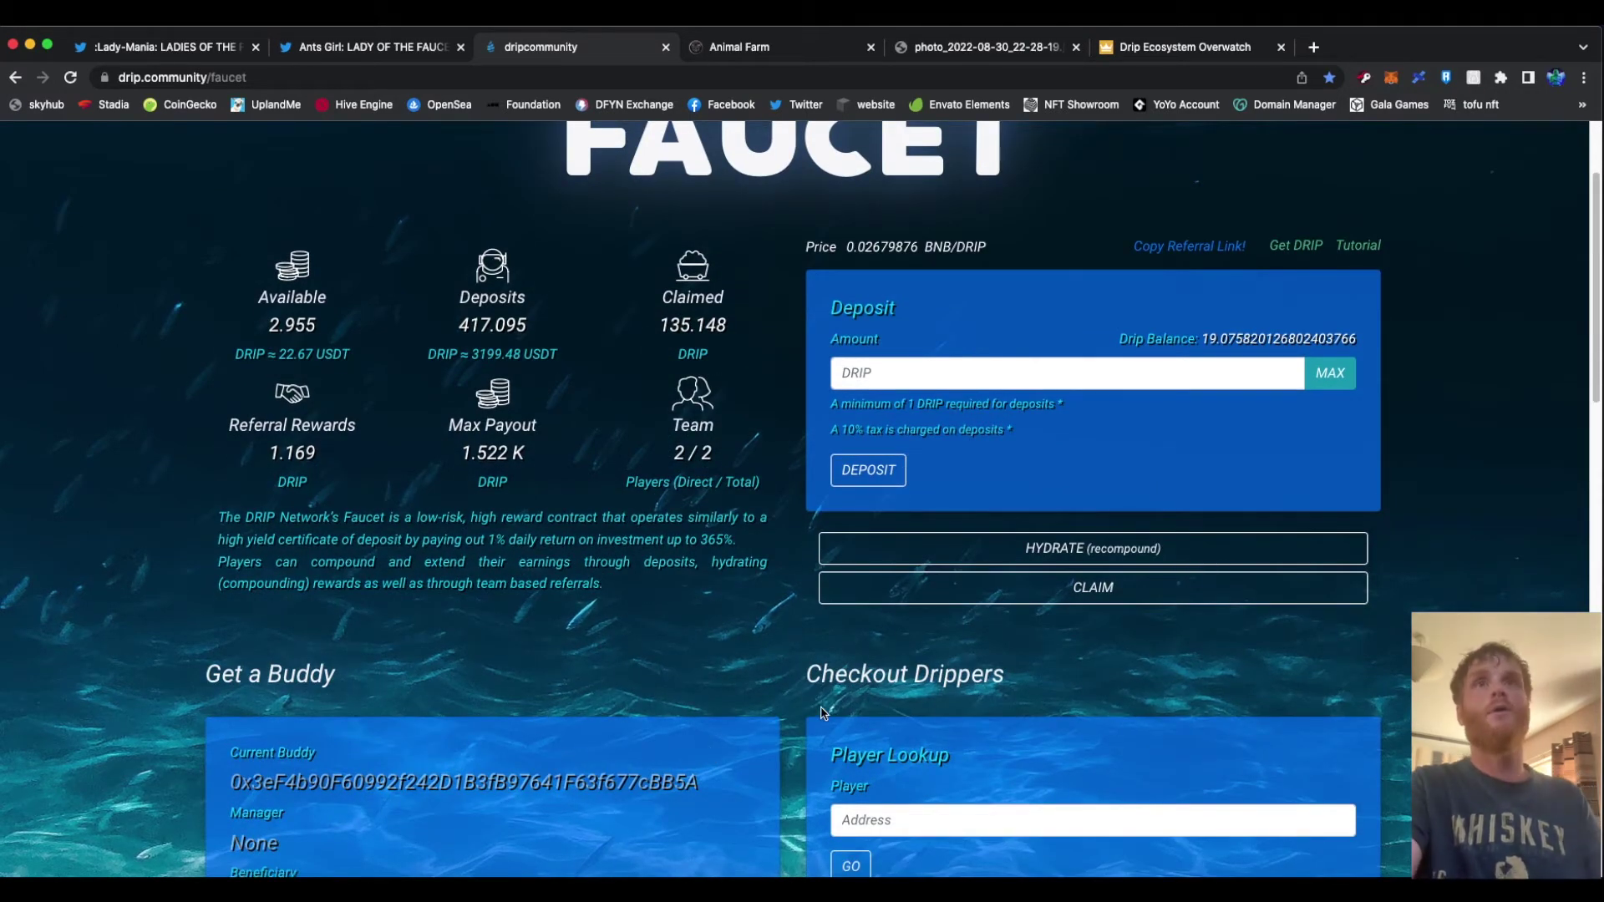
scroll(822, 708, down, 5)
scroll(828, 721, down, 3)
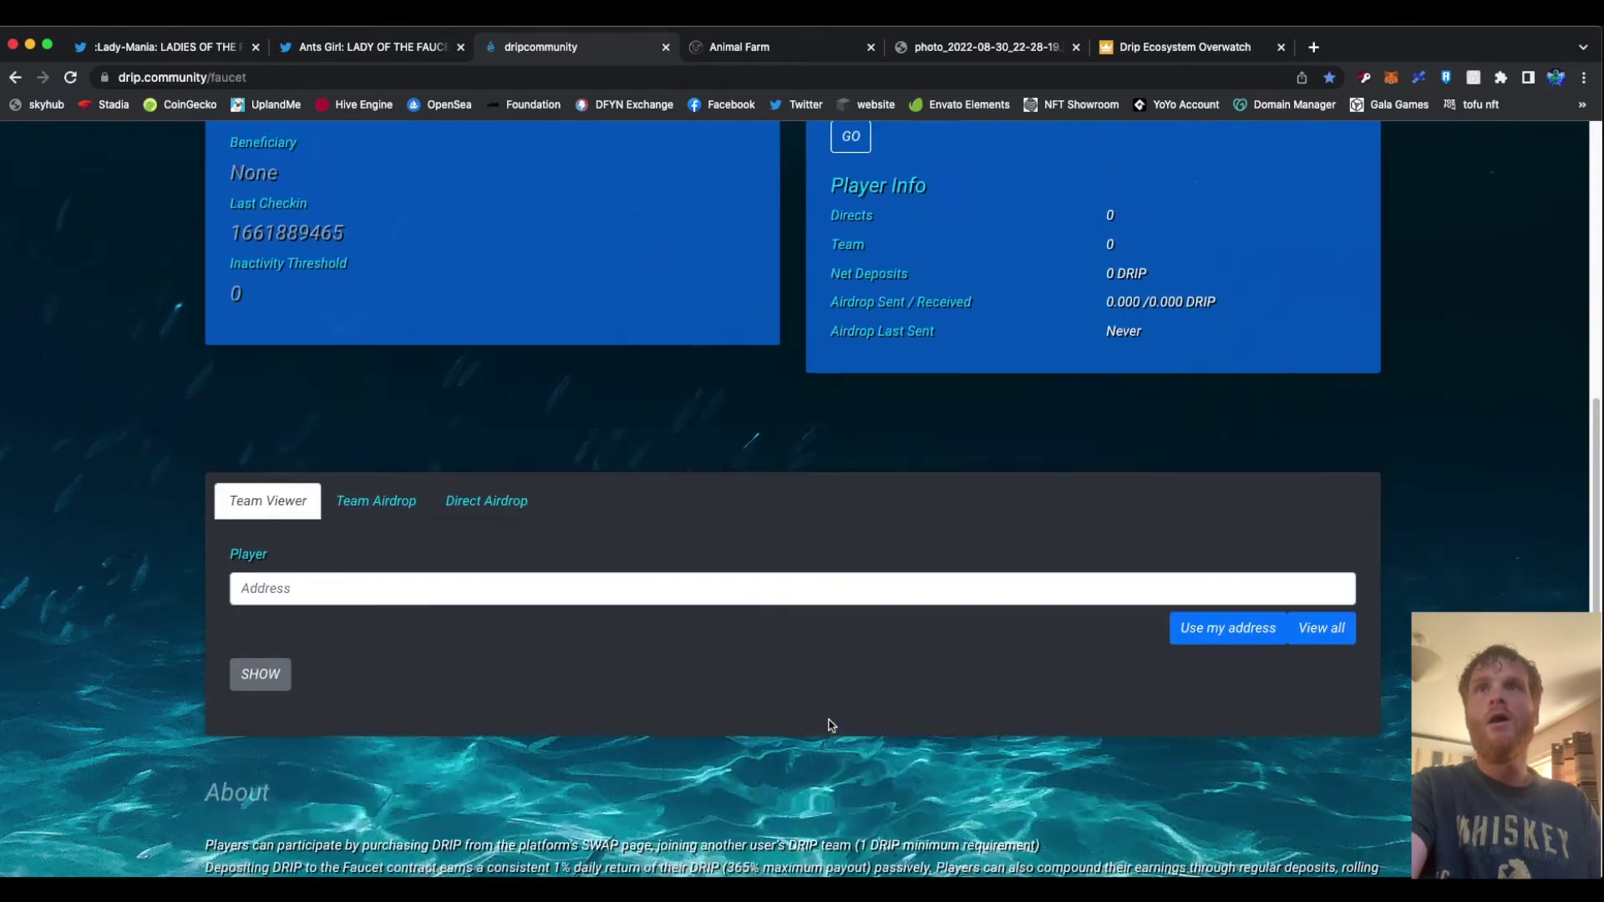
scroll(695, 587, up, 7)
drag(674, 372, 715, 375)
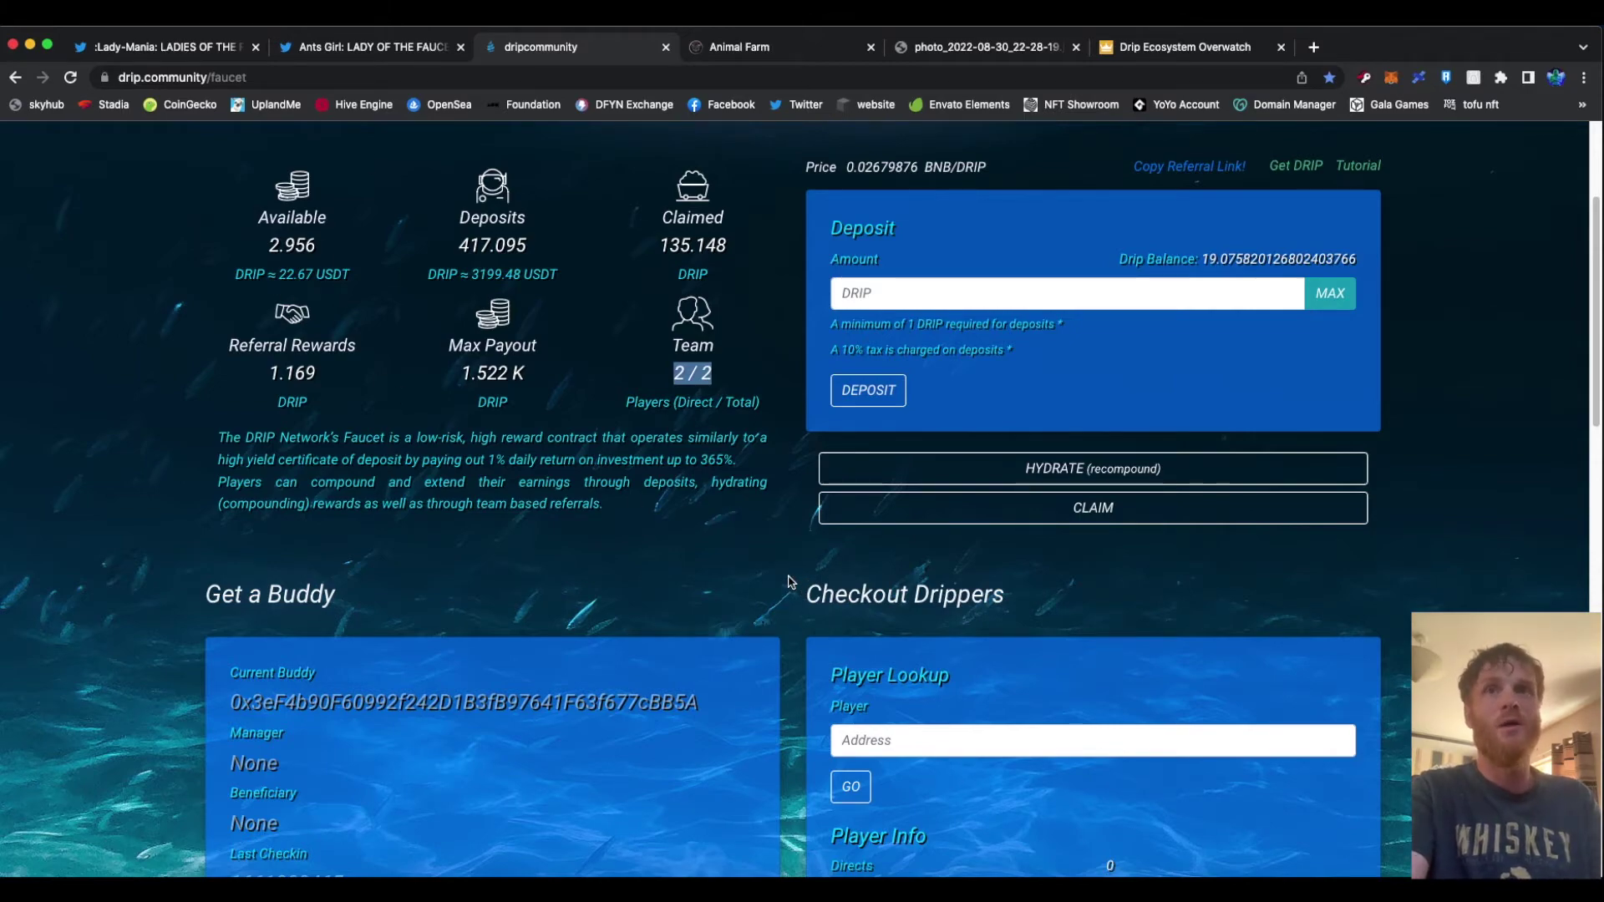
scroll(788, 585, down, 4)
scroll(780, 574, down, 5)
scroll(810, 530, down, 3)
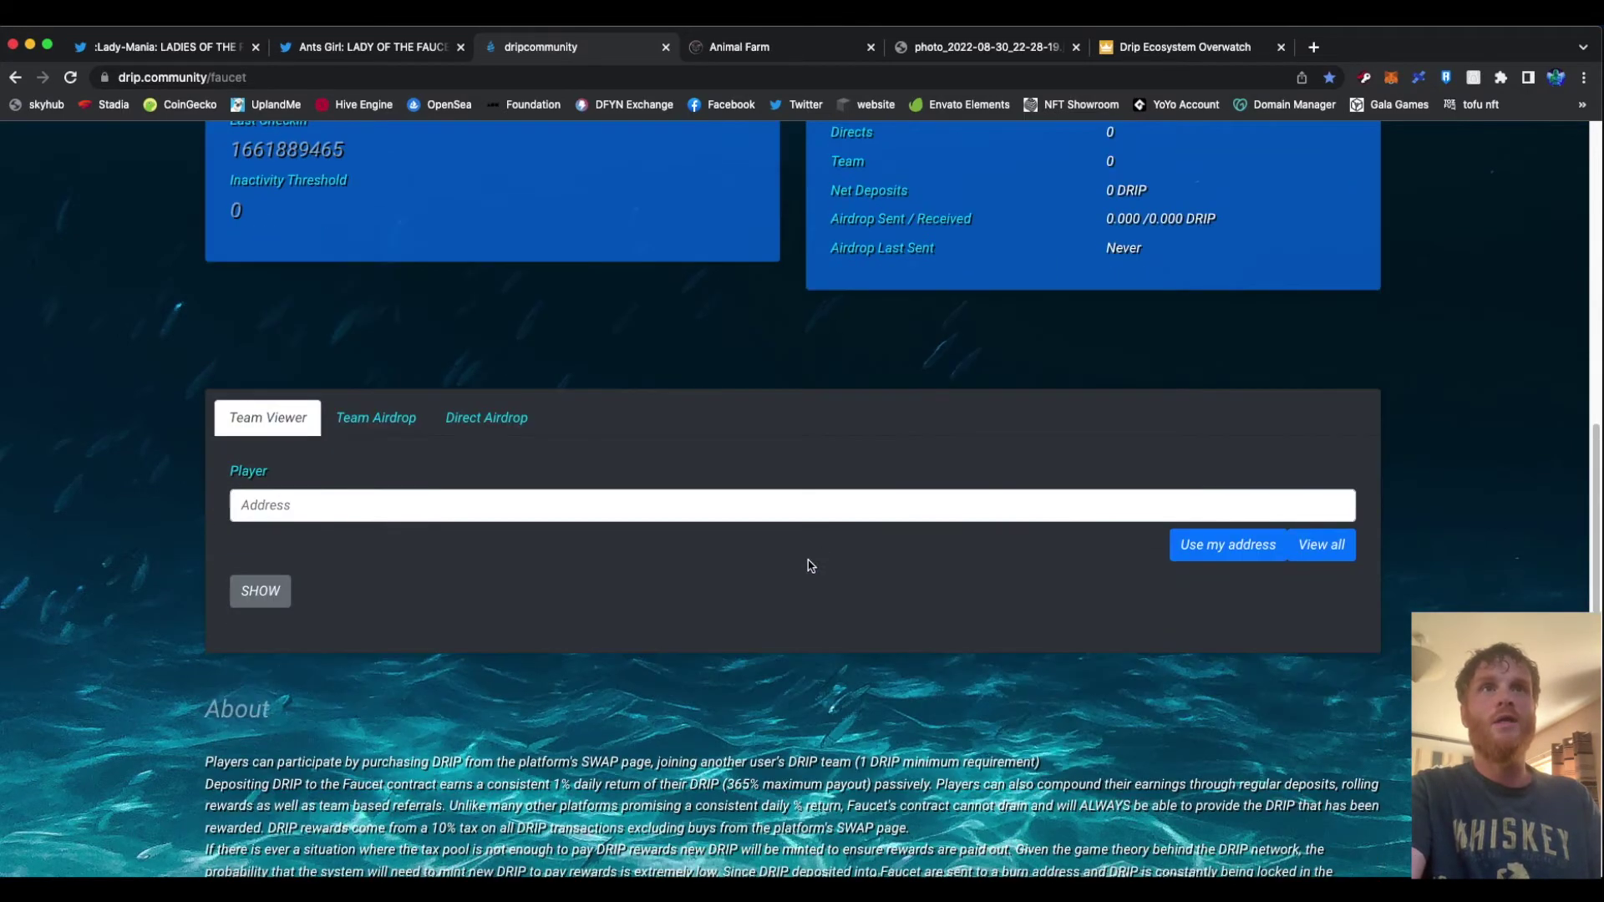
Step: Set up a Team Airdrop from my own wallet address with a 3 DRIP budget and run the campaign search
click(376, 418)
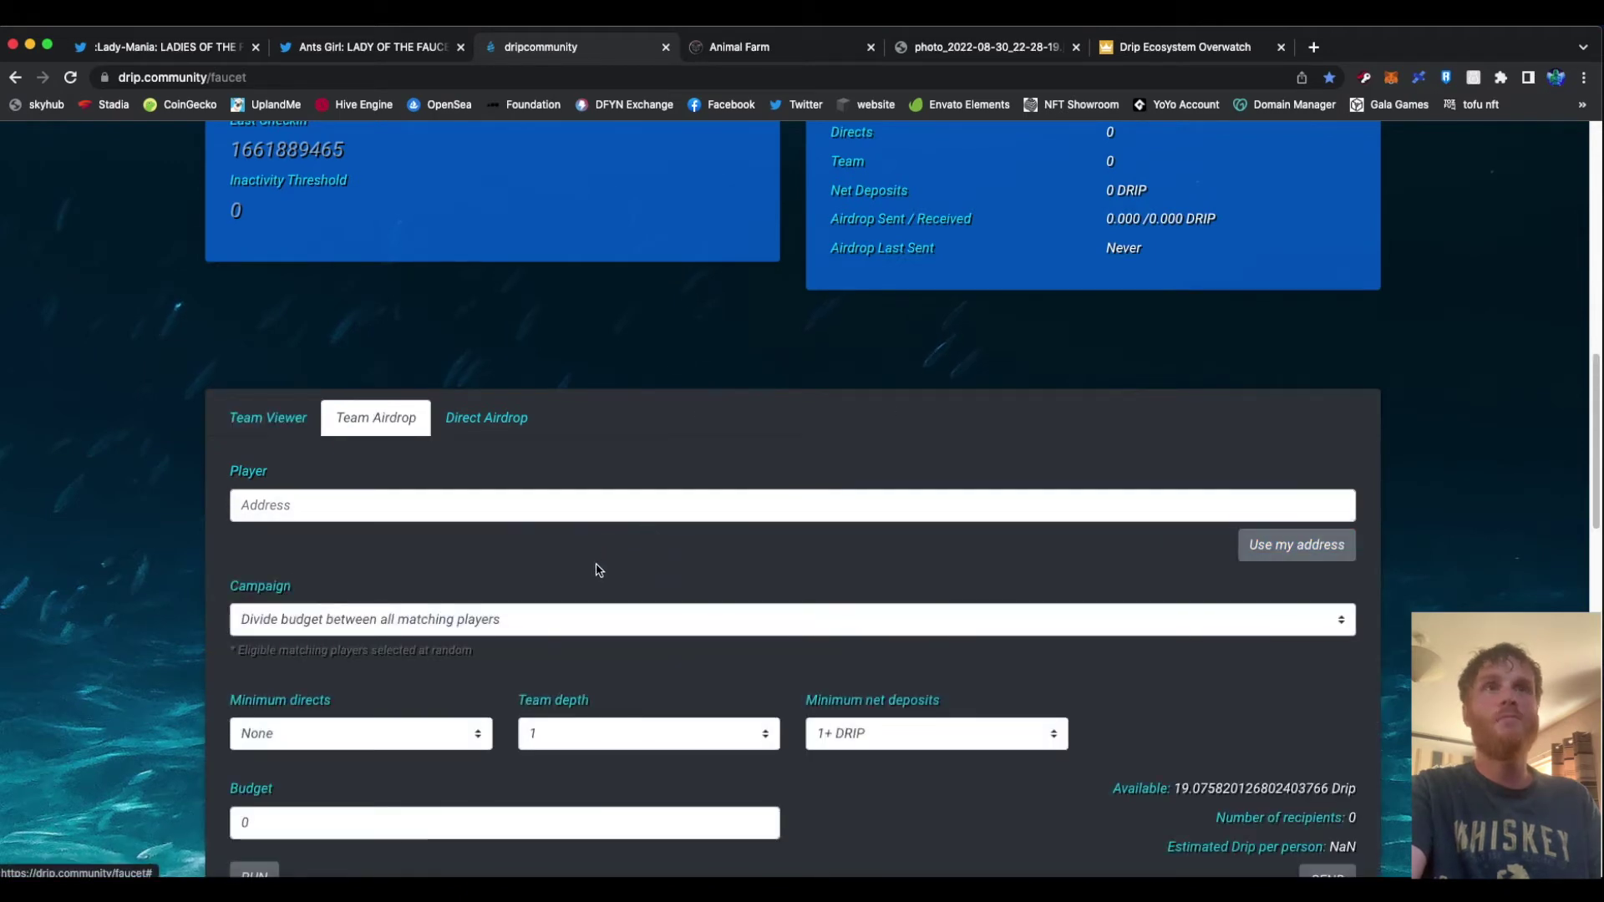
scroll(602, 588, down, 2)
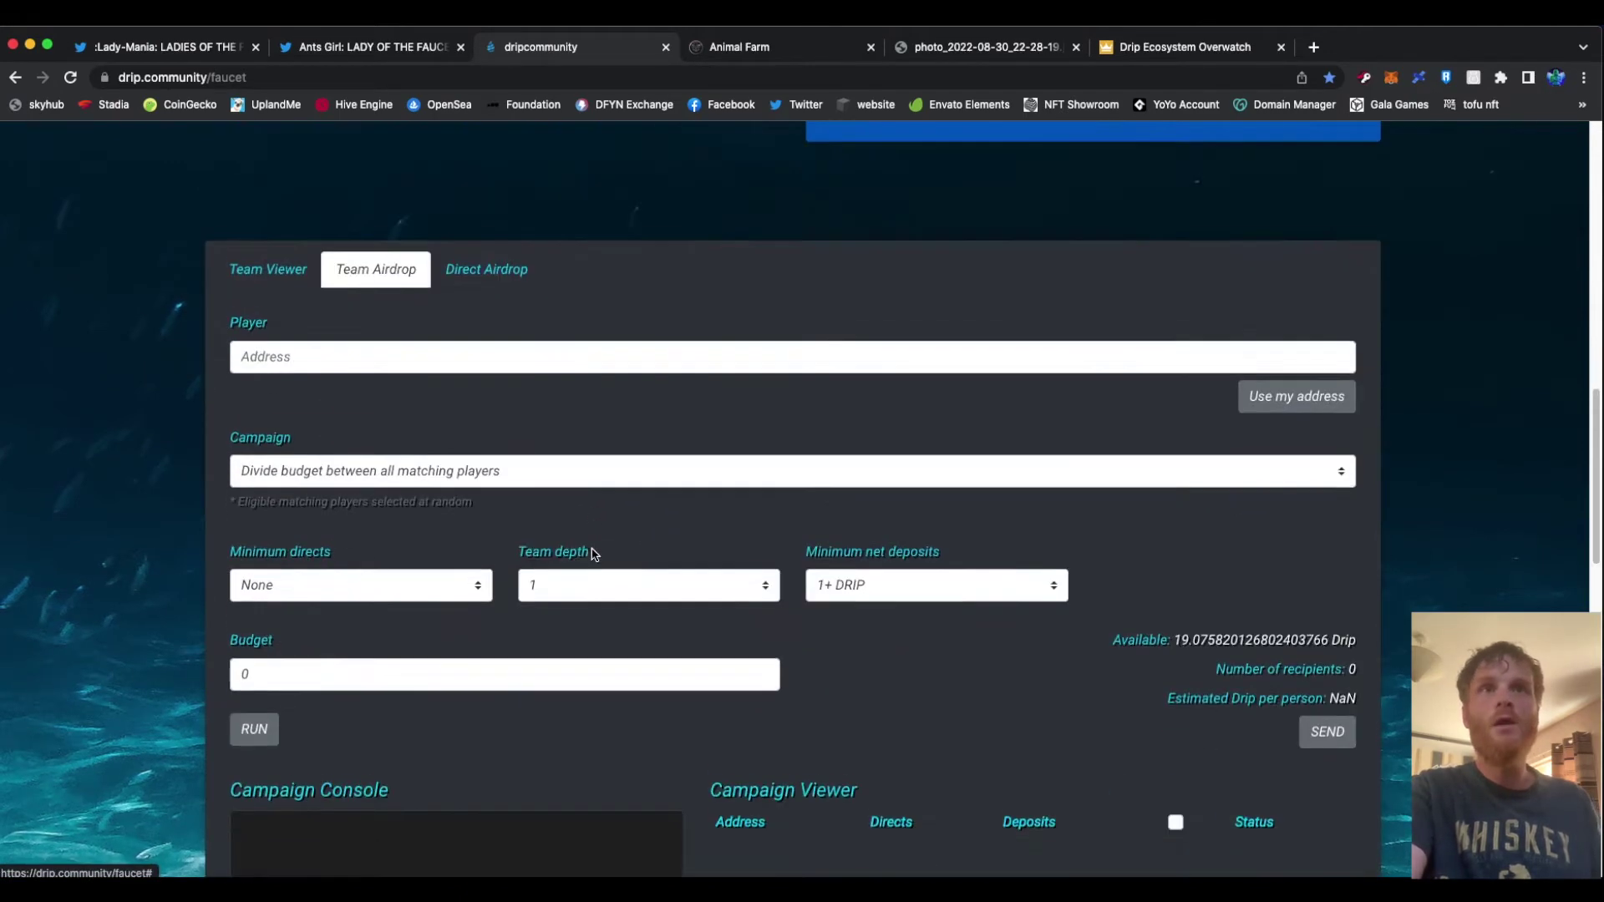
scroll(591, 556, down, 1)
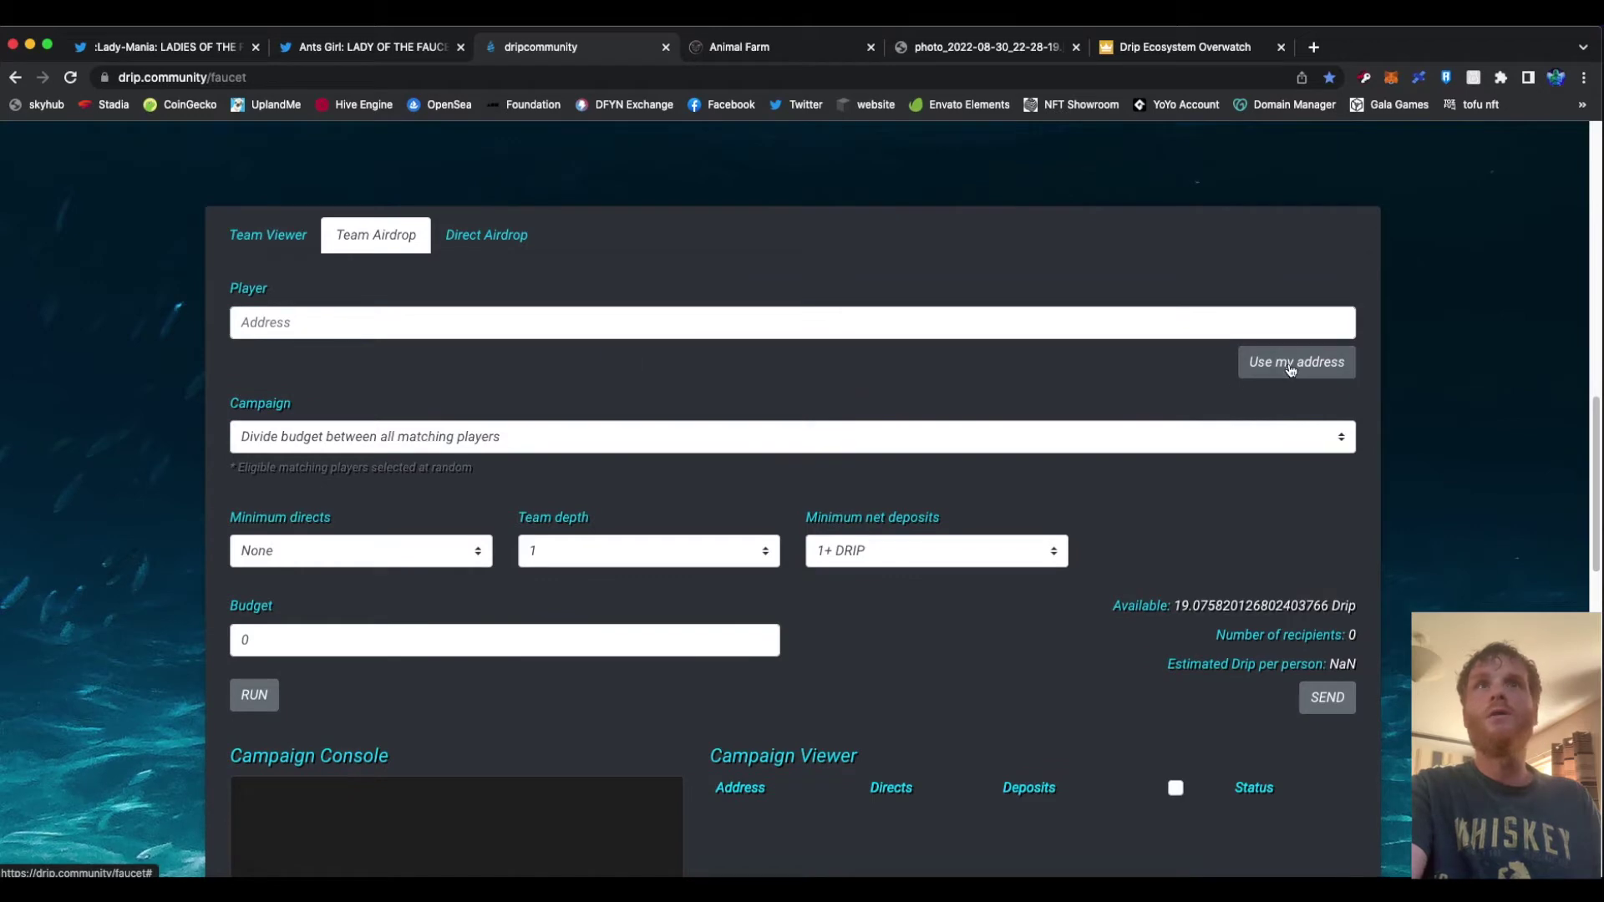
click(1291, 362)
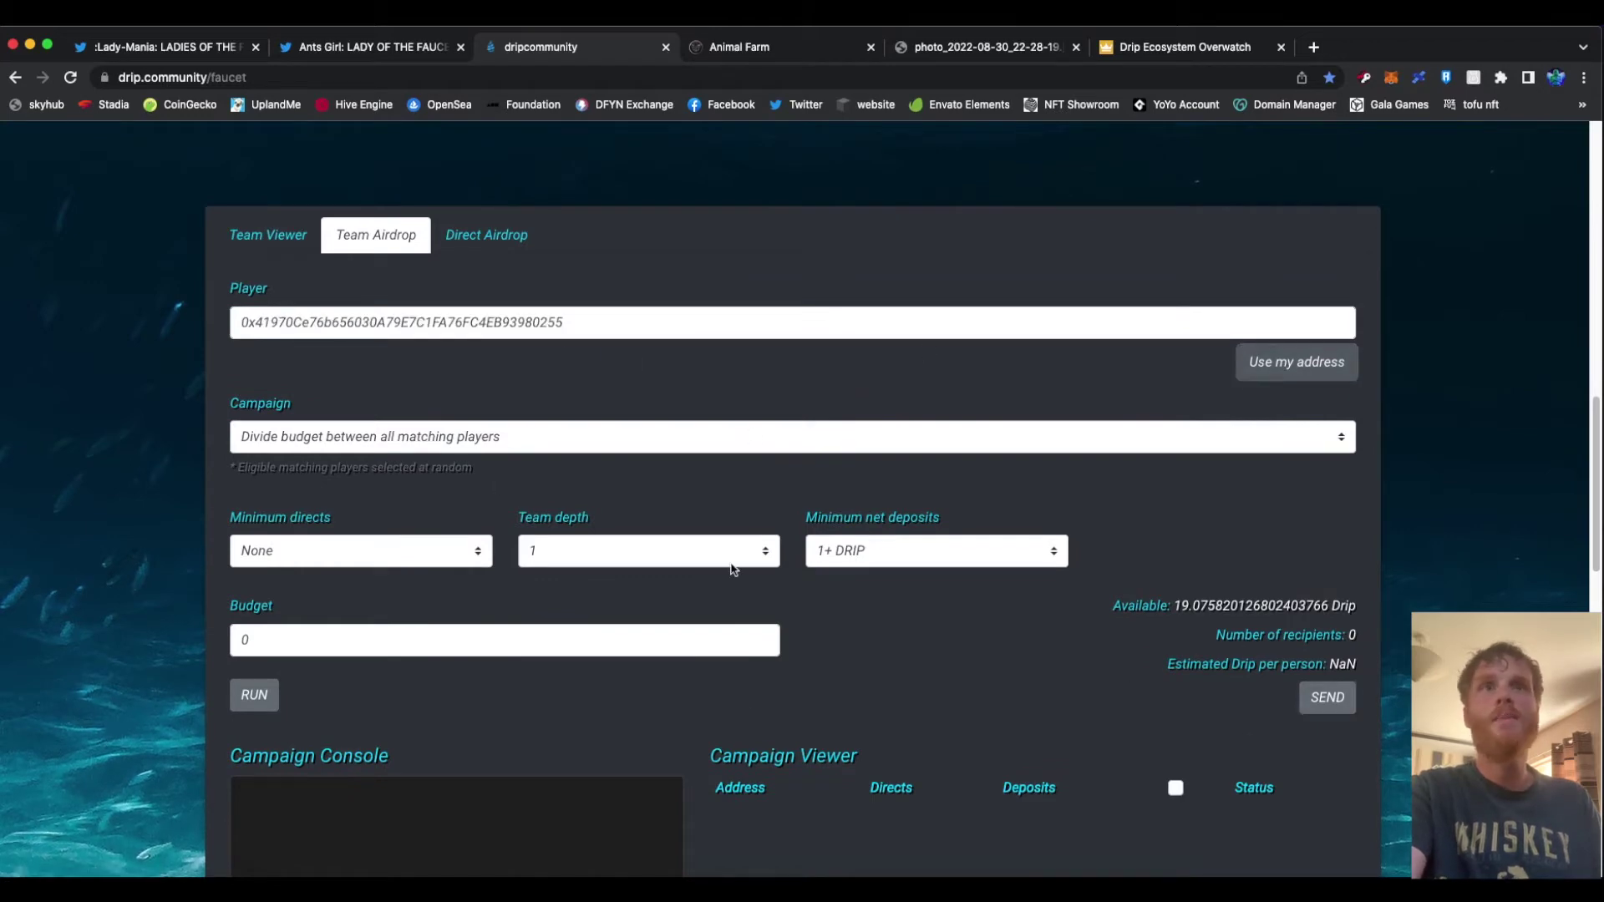
scroll(752, 627, down, 1)
click(255, 672)
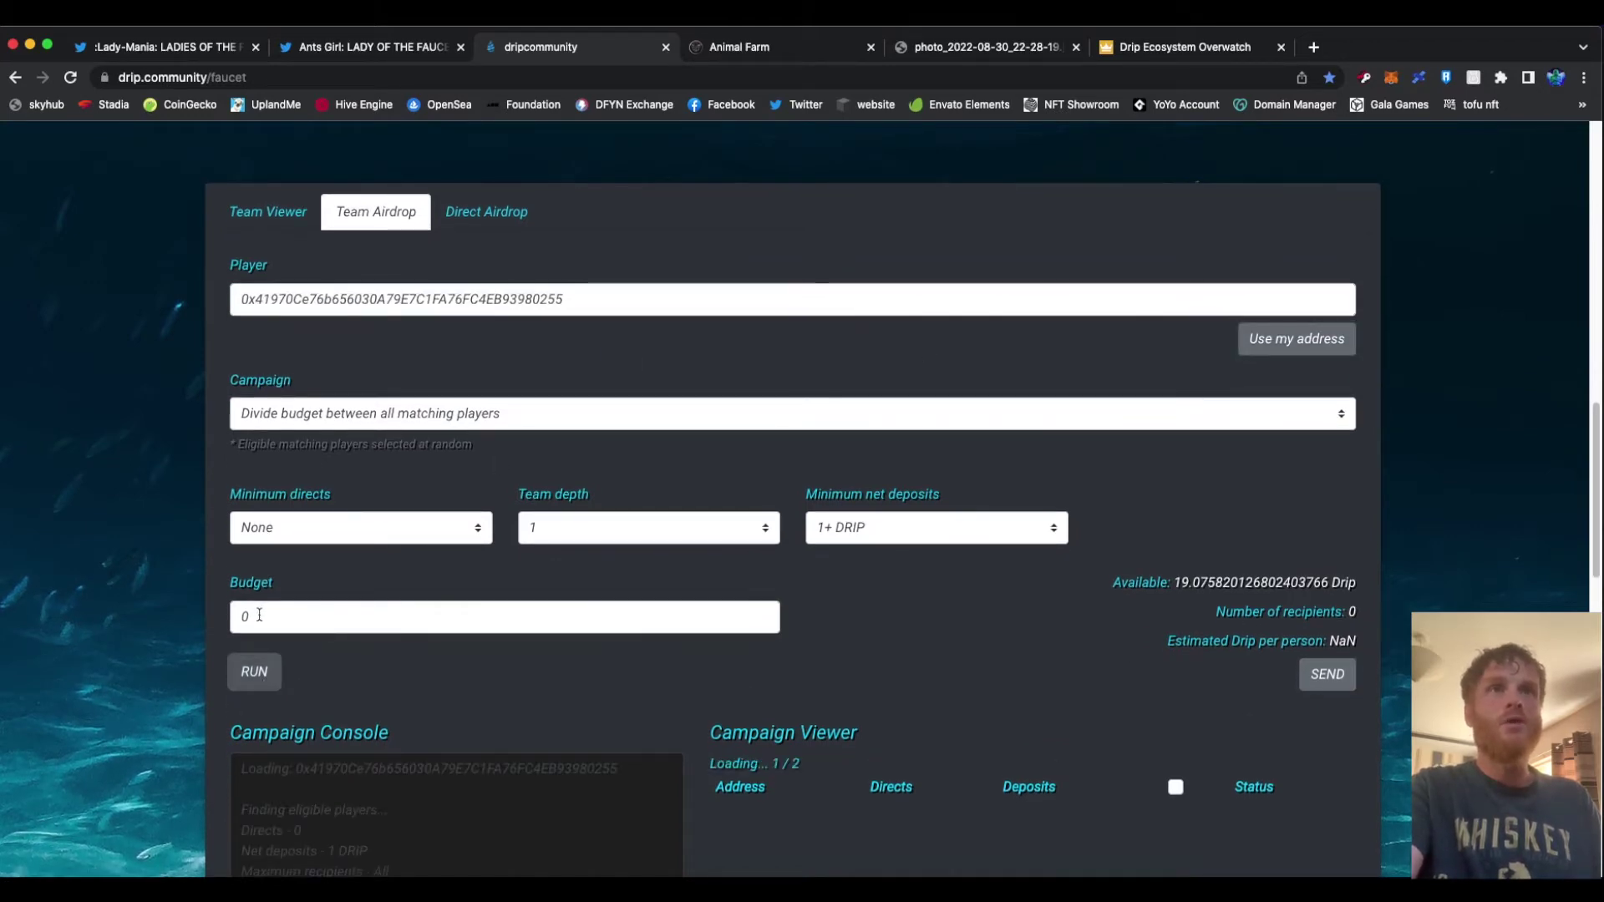
click(351, 617)
text(3)
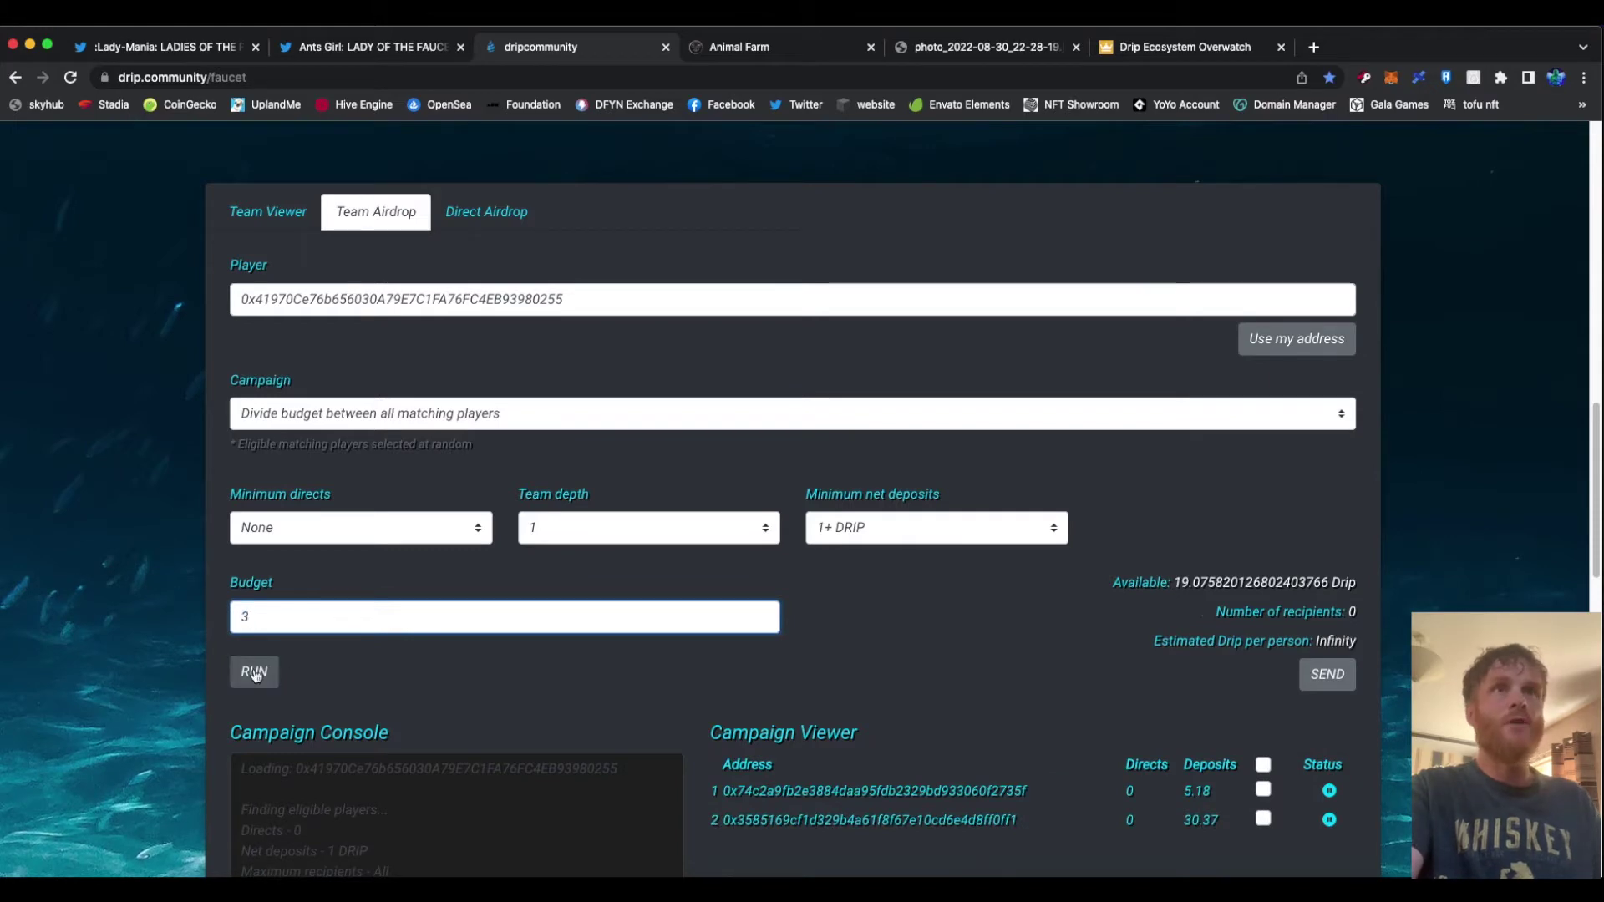
click(254, 672)
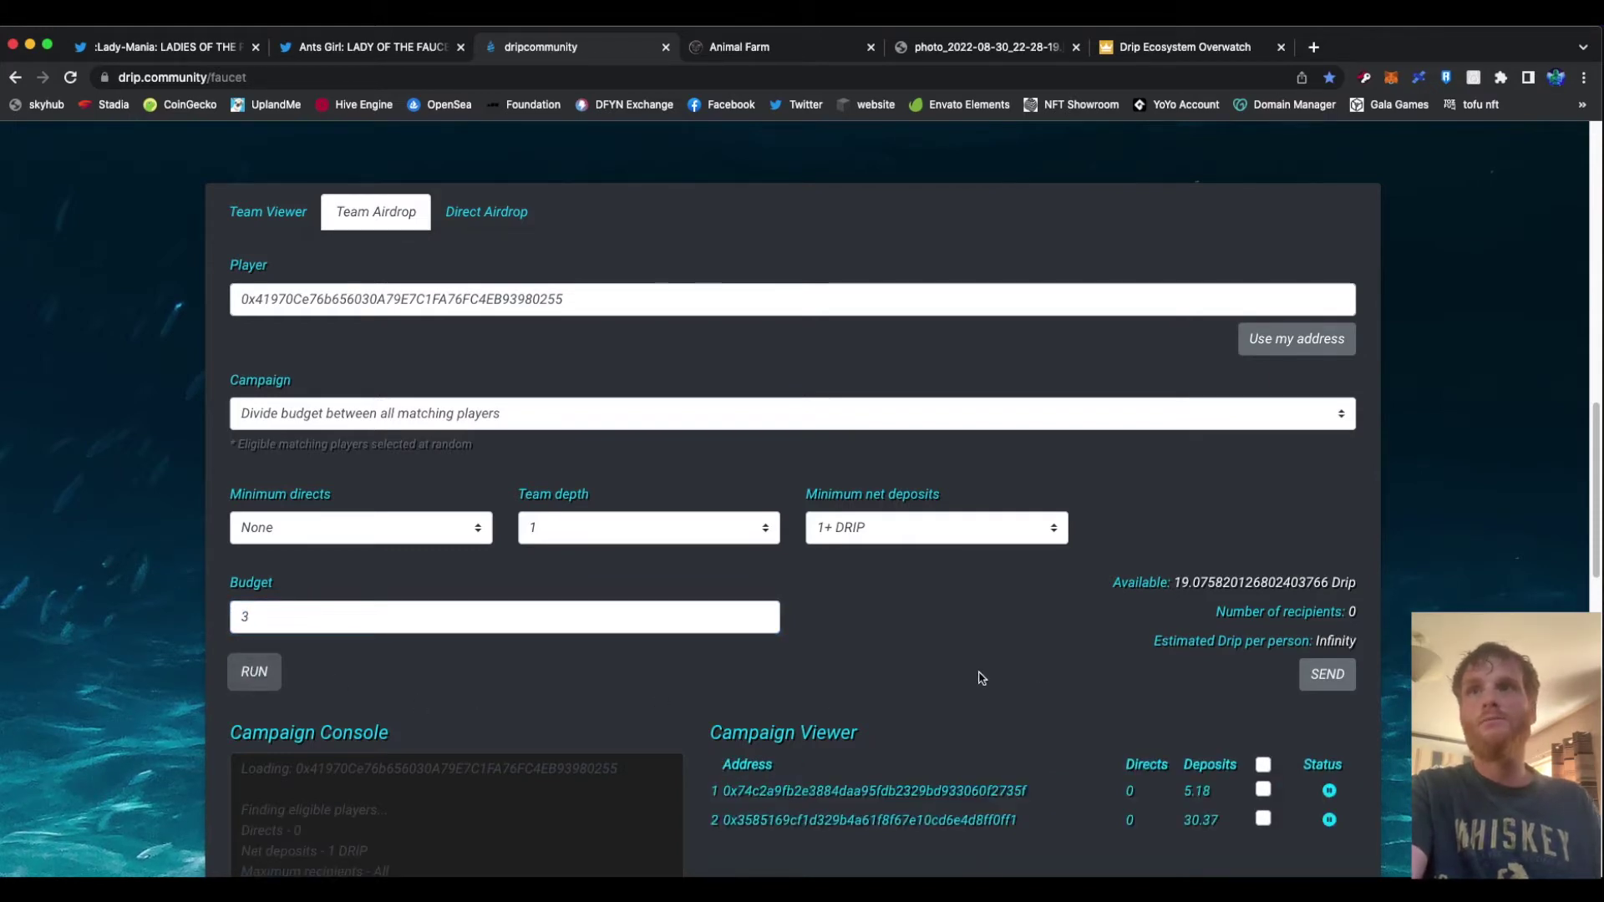
scroll(985, 684, down, 1)
scroll(985, 684, down, 2)
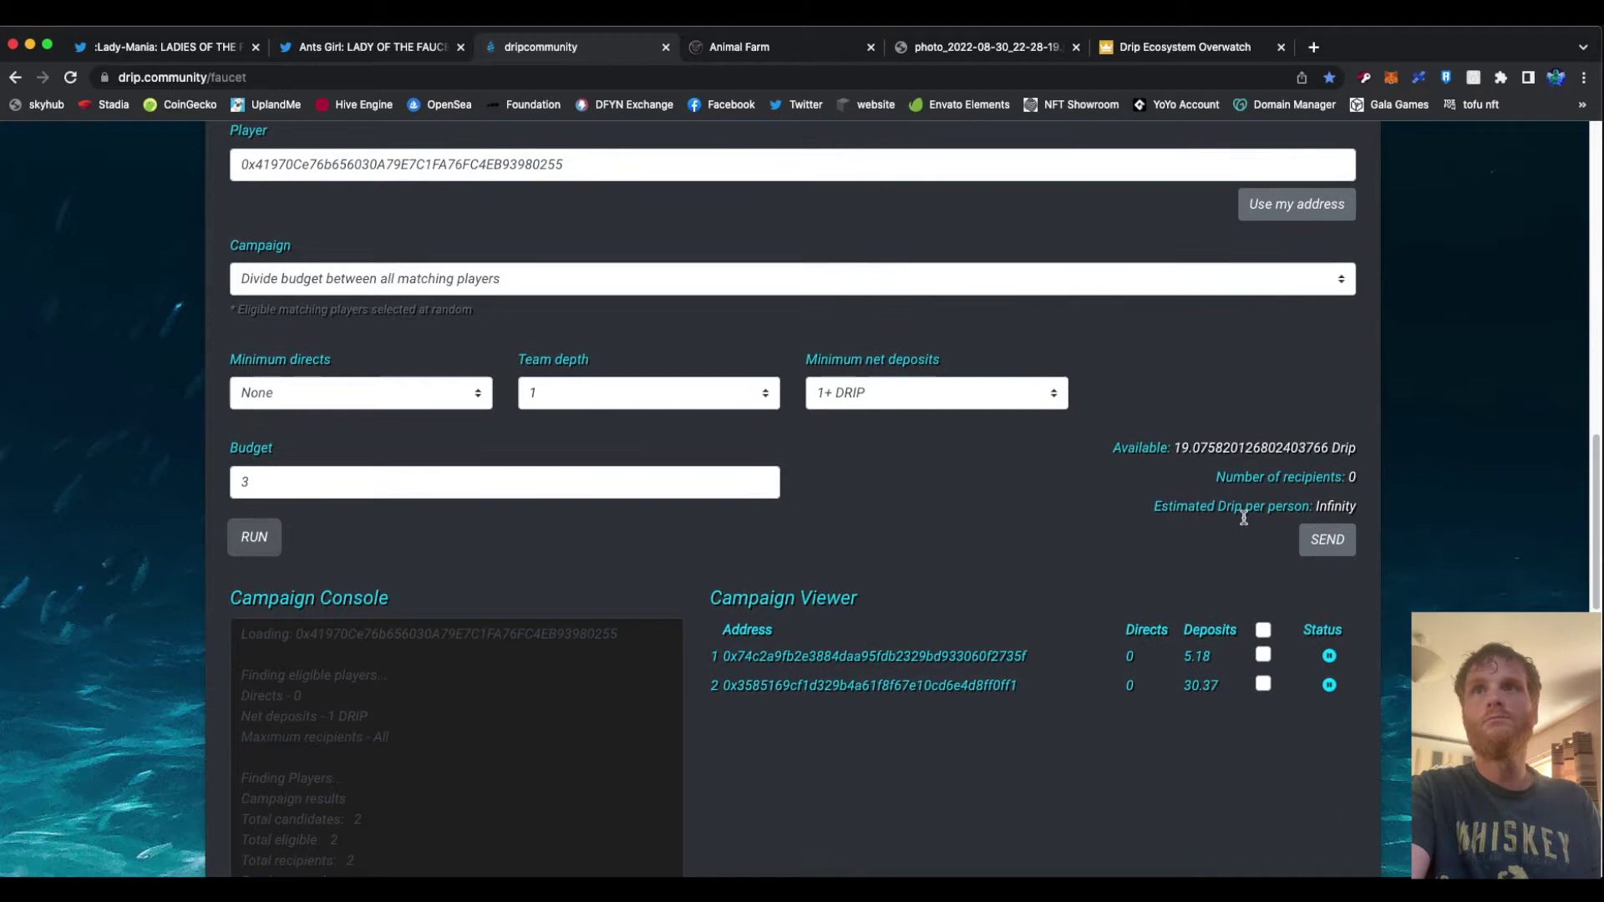
click(257, 539)
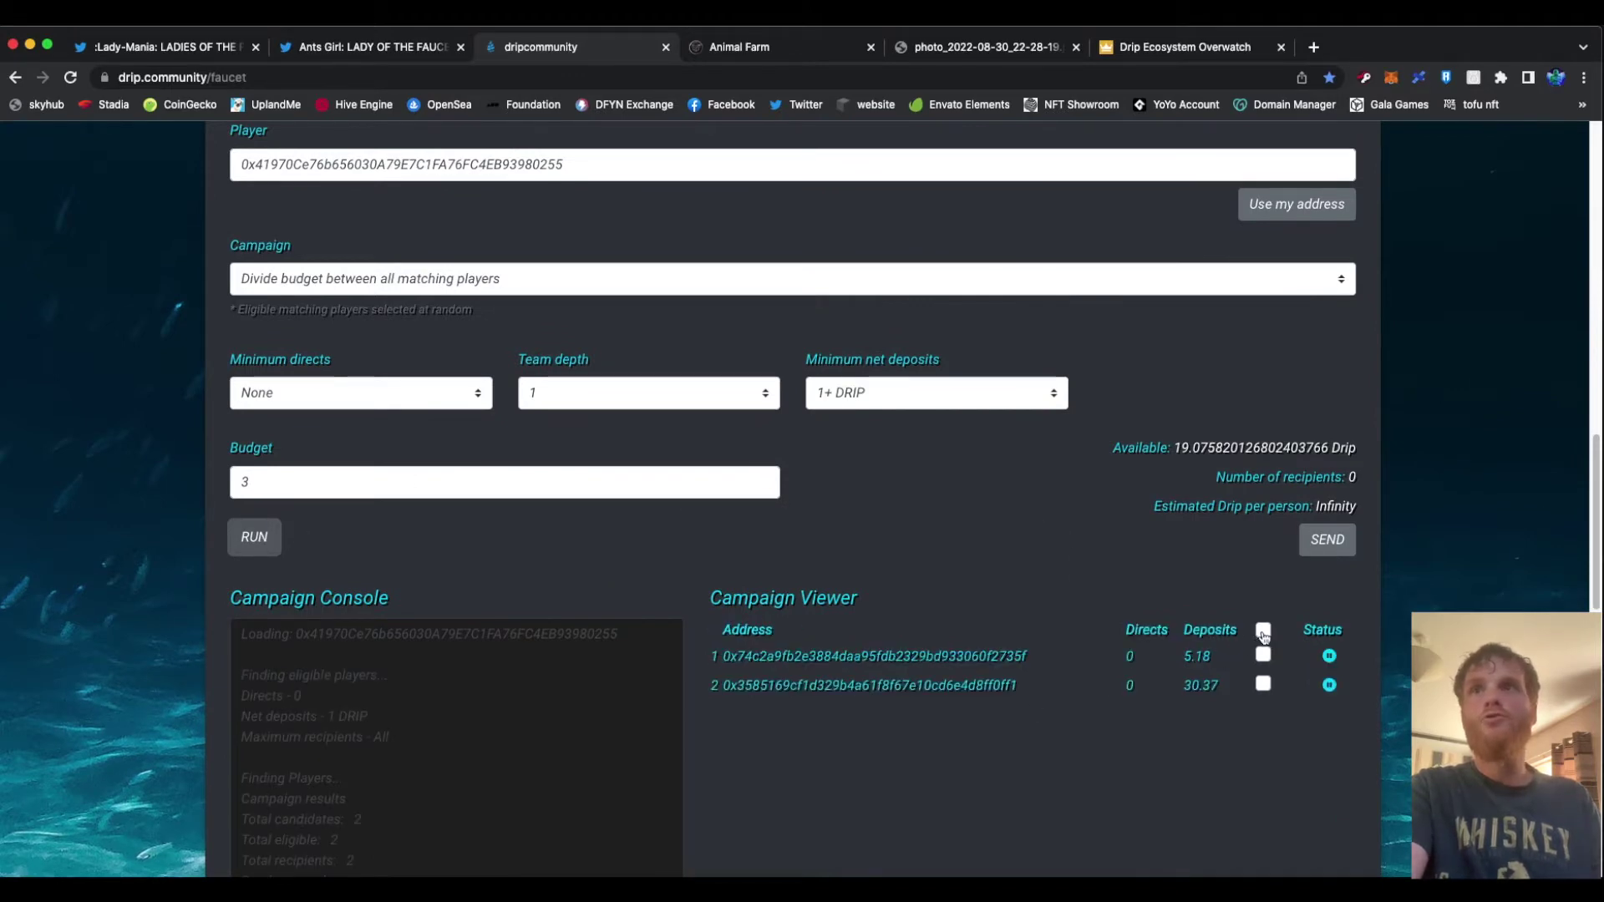
Step: Select both eligible team members as recipients at 1.5 DRIP each, noting the 30.37 deposit
click(1261, 631)
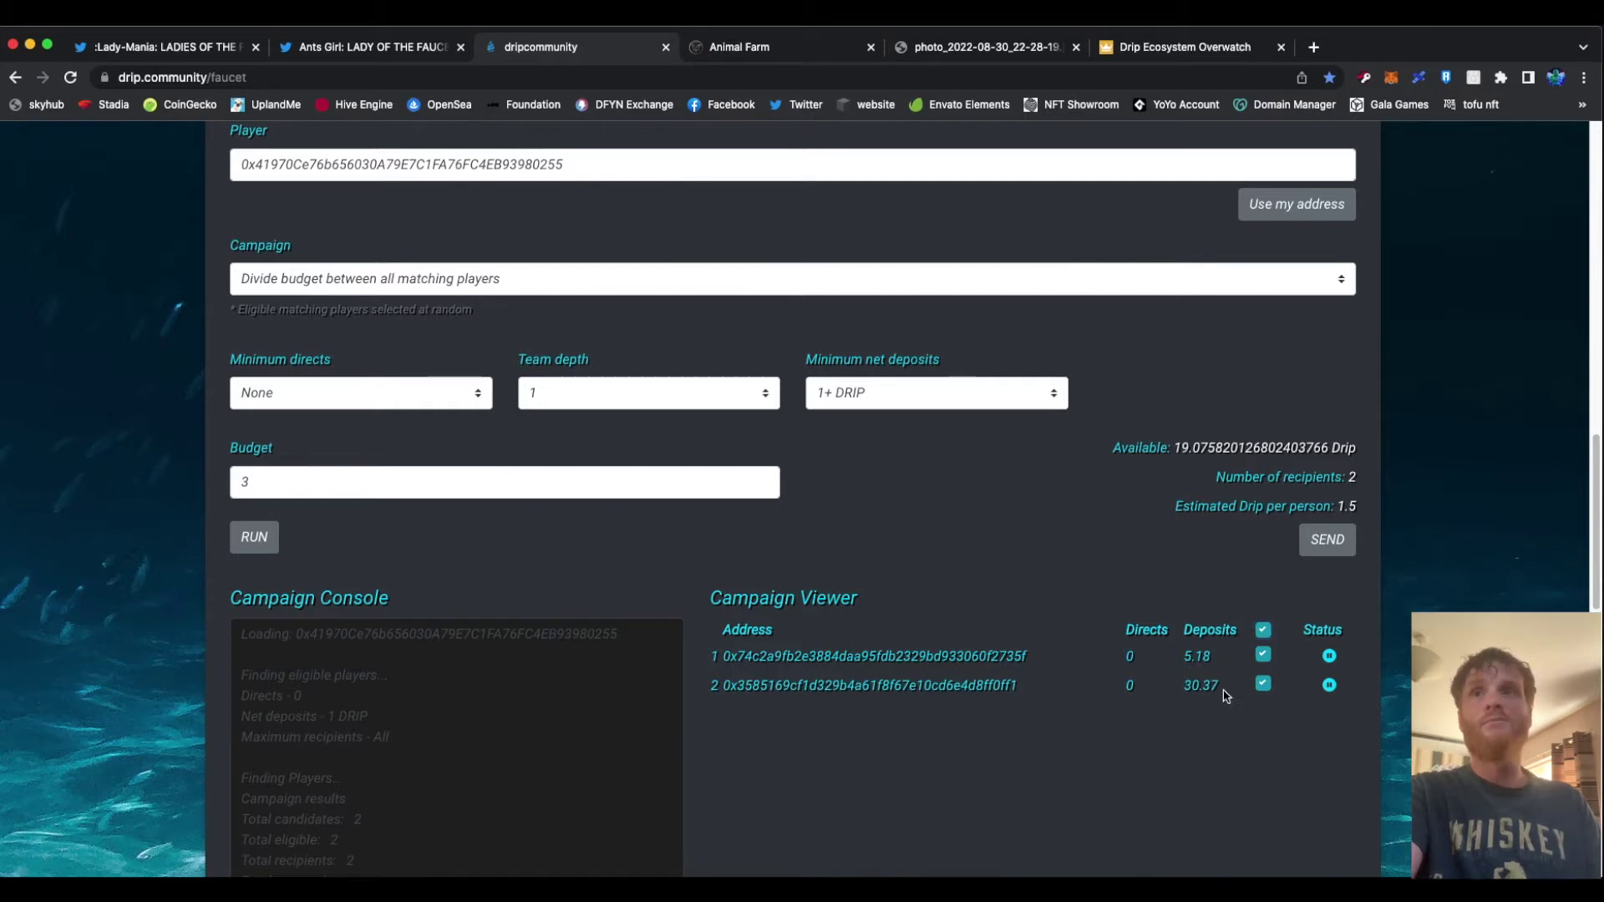
double_click(1224, 696)
click(1204, 794)
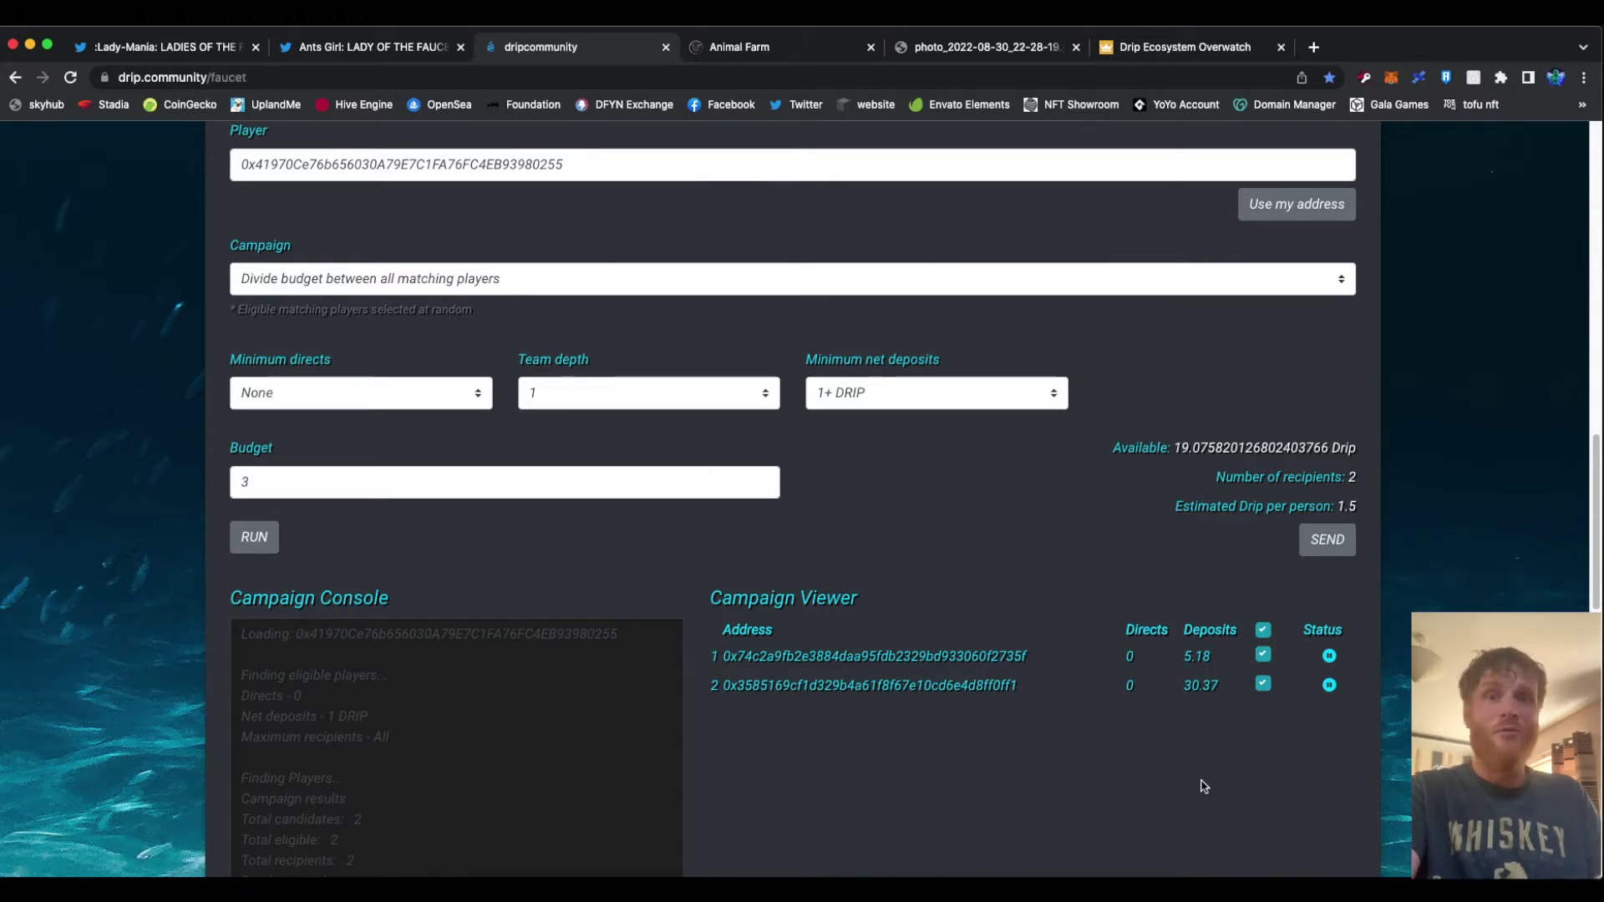
double_click(1202, 684)
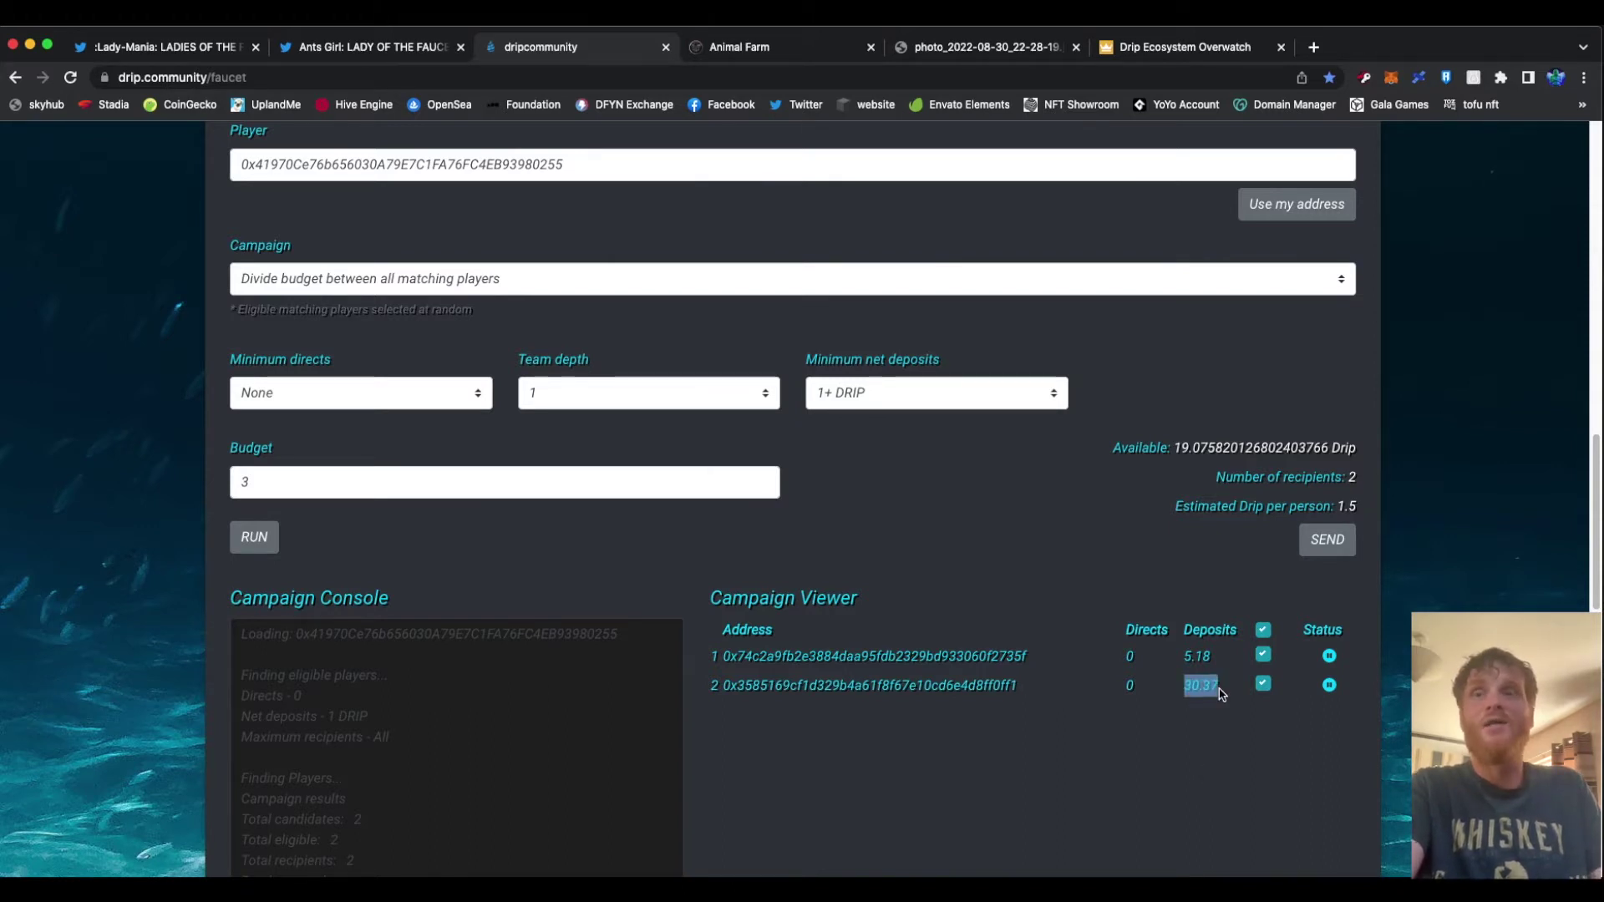
click(1252, 811)
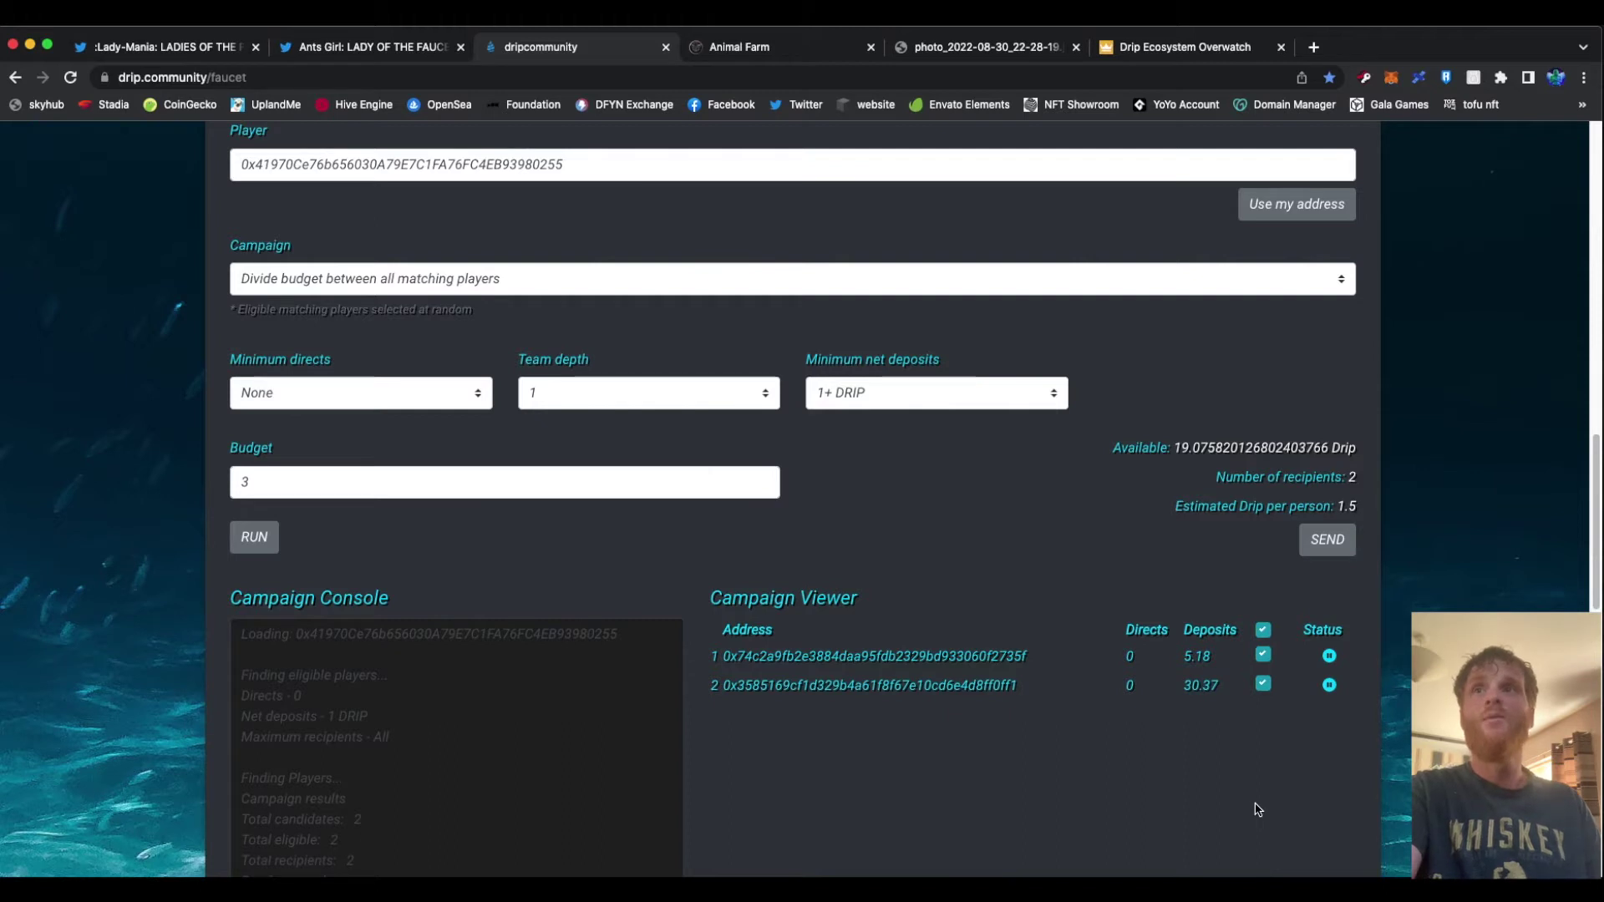
Step: Send the airdrop and confirm both MetaMask transactions so each member receives their DRIP
click(1328, 539)
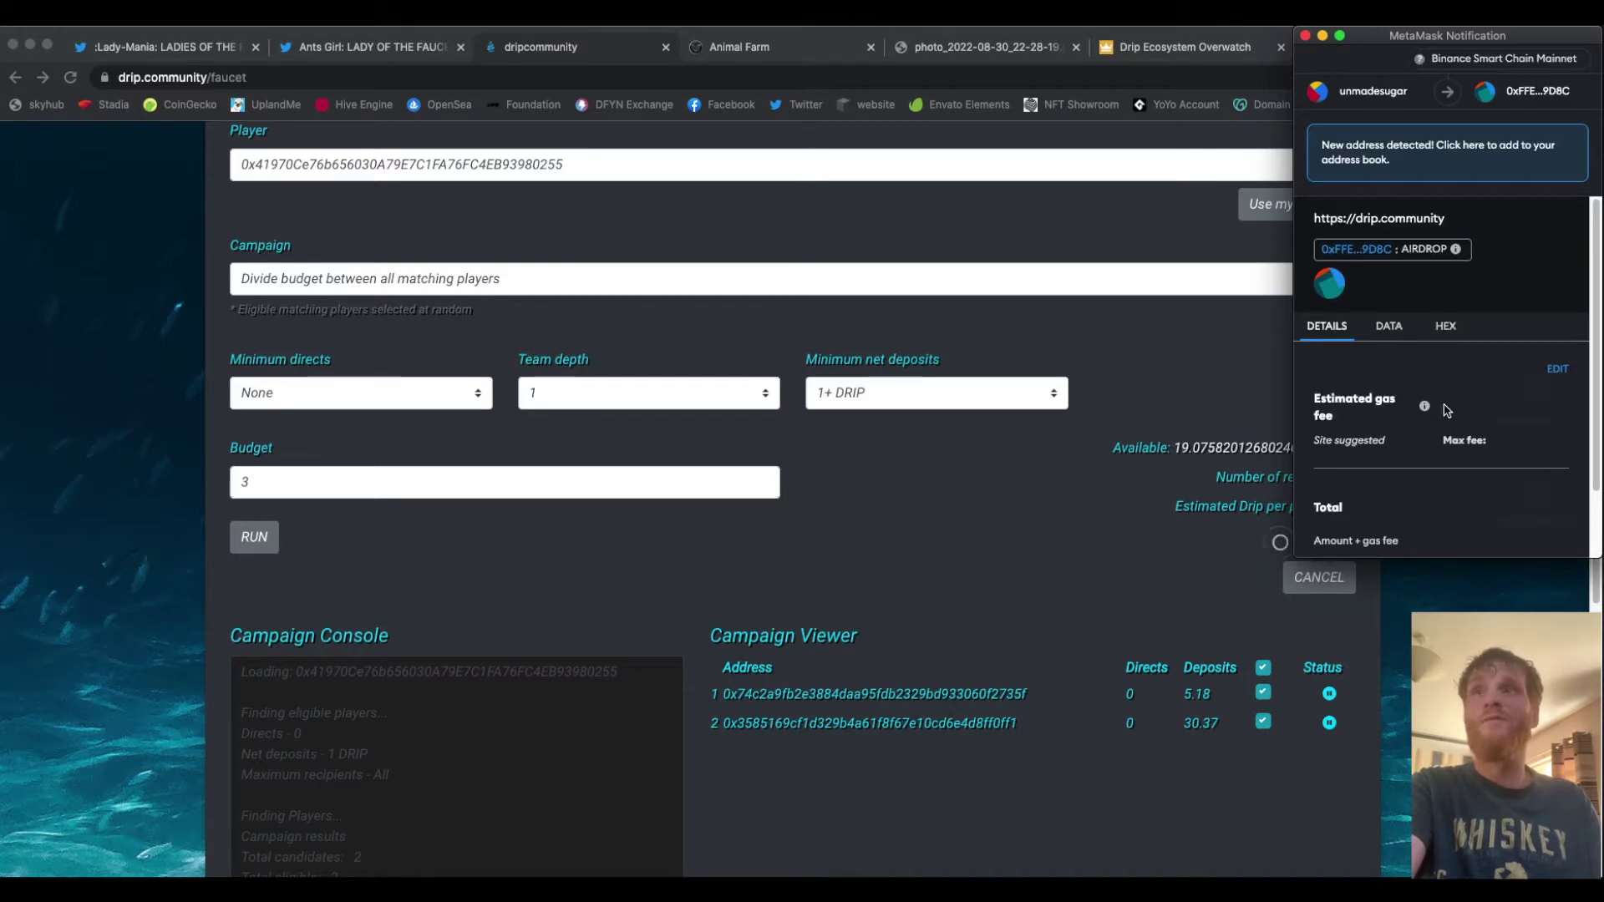
scroll(1444, 409, down, 2)
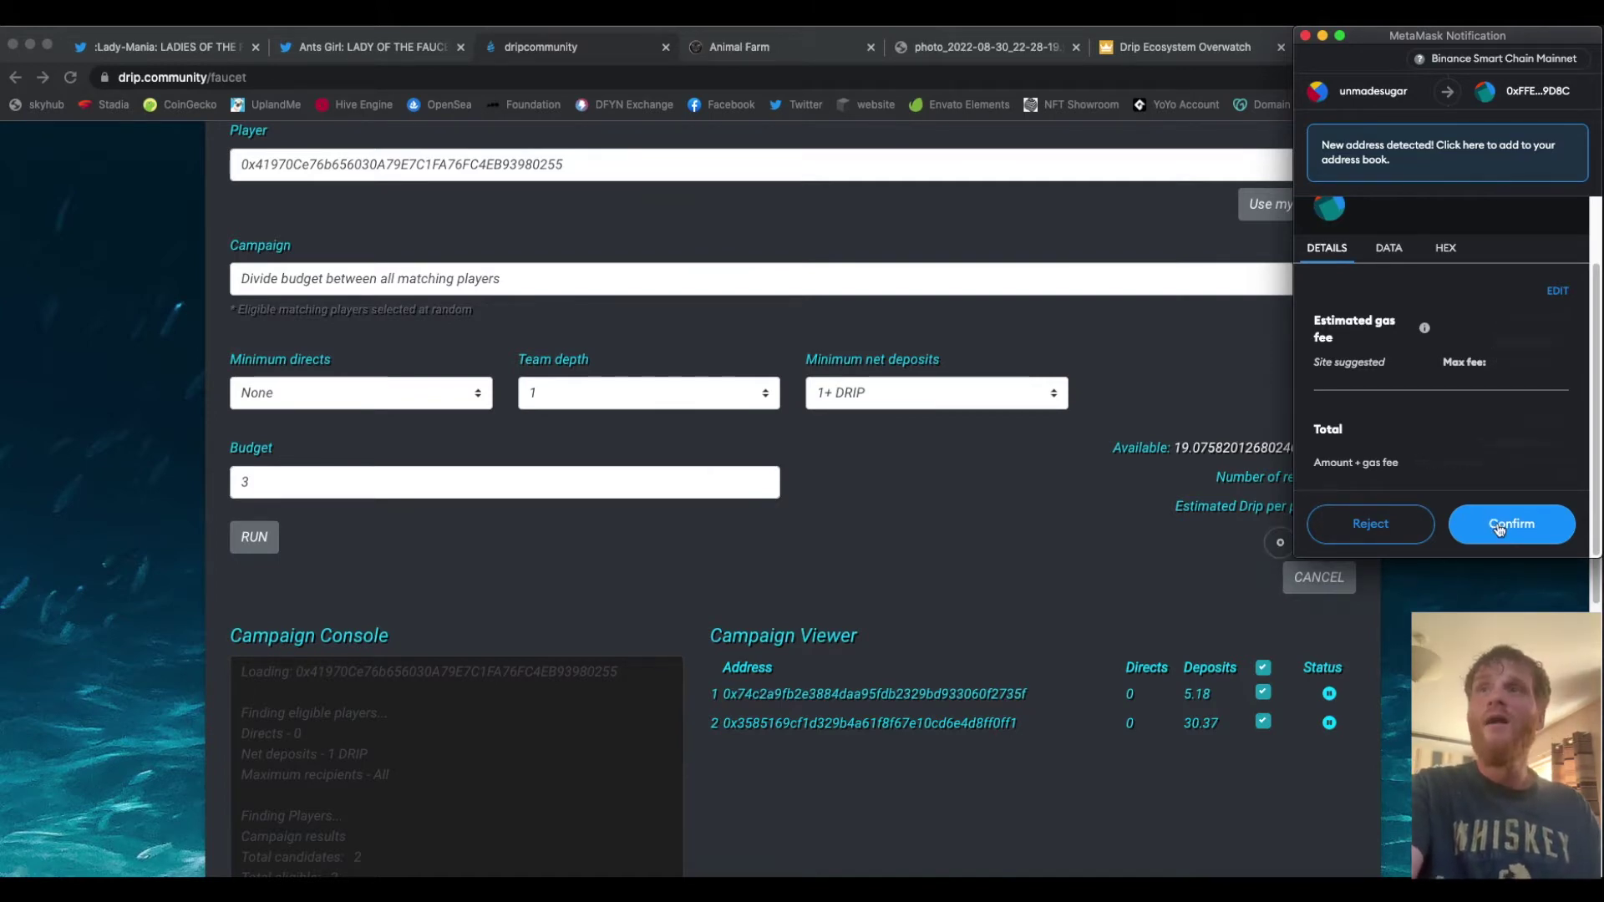
click(1504, 526)
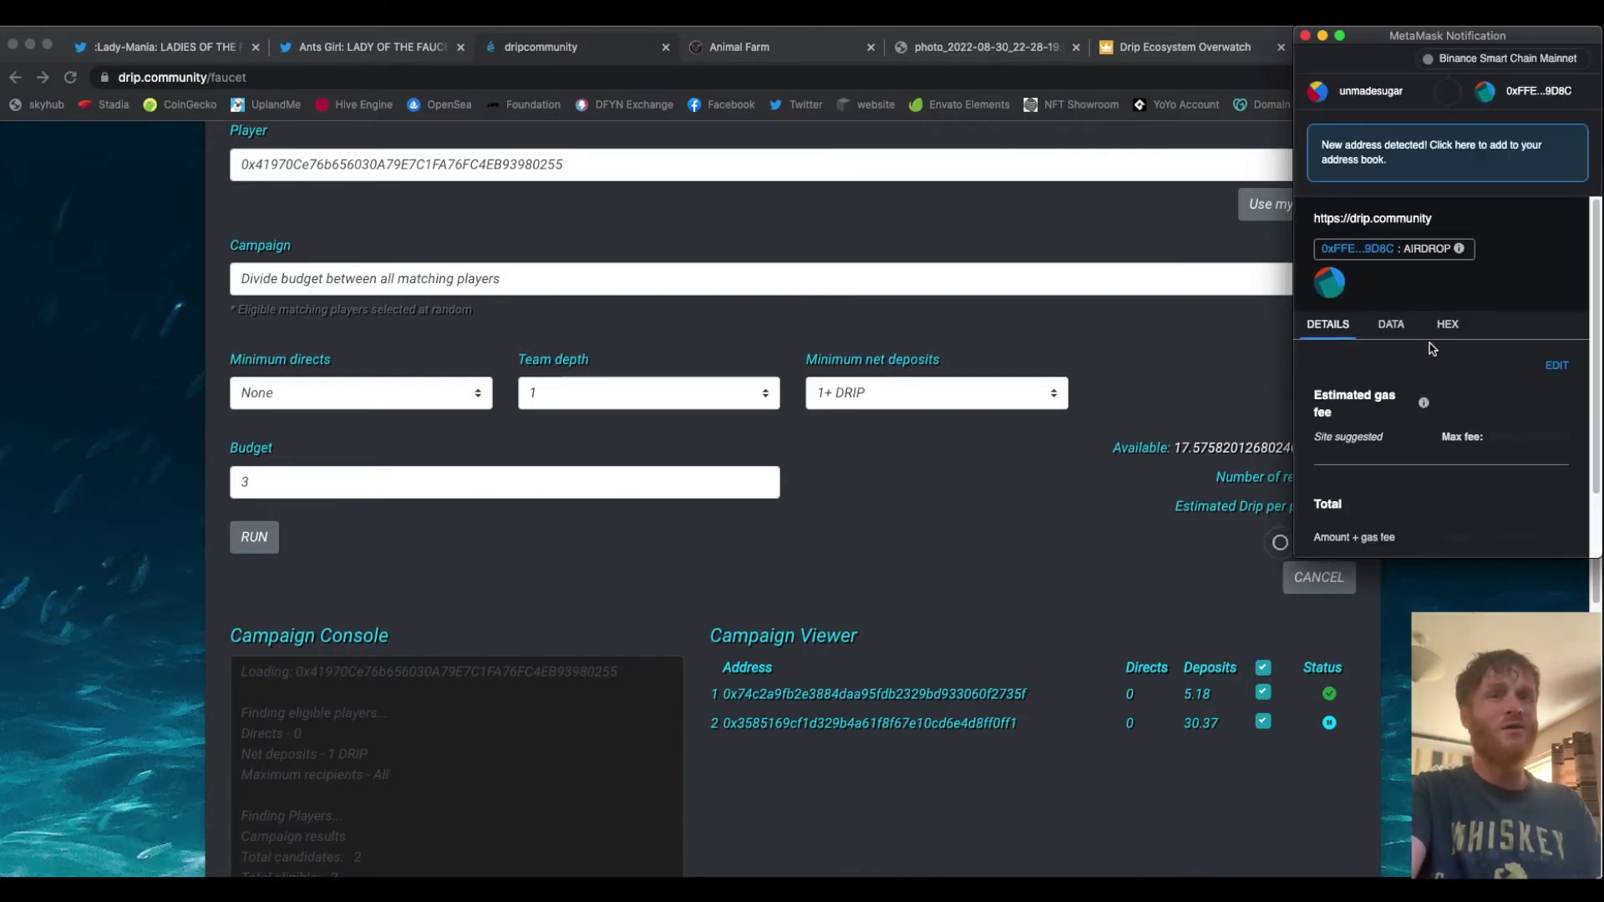
scroll(1442, 375, down, 2)
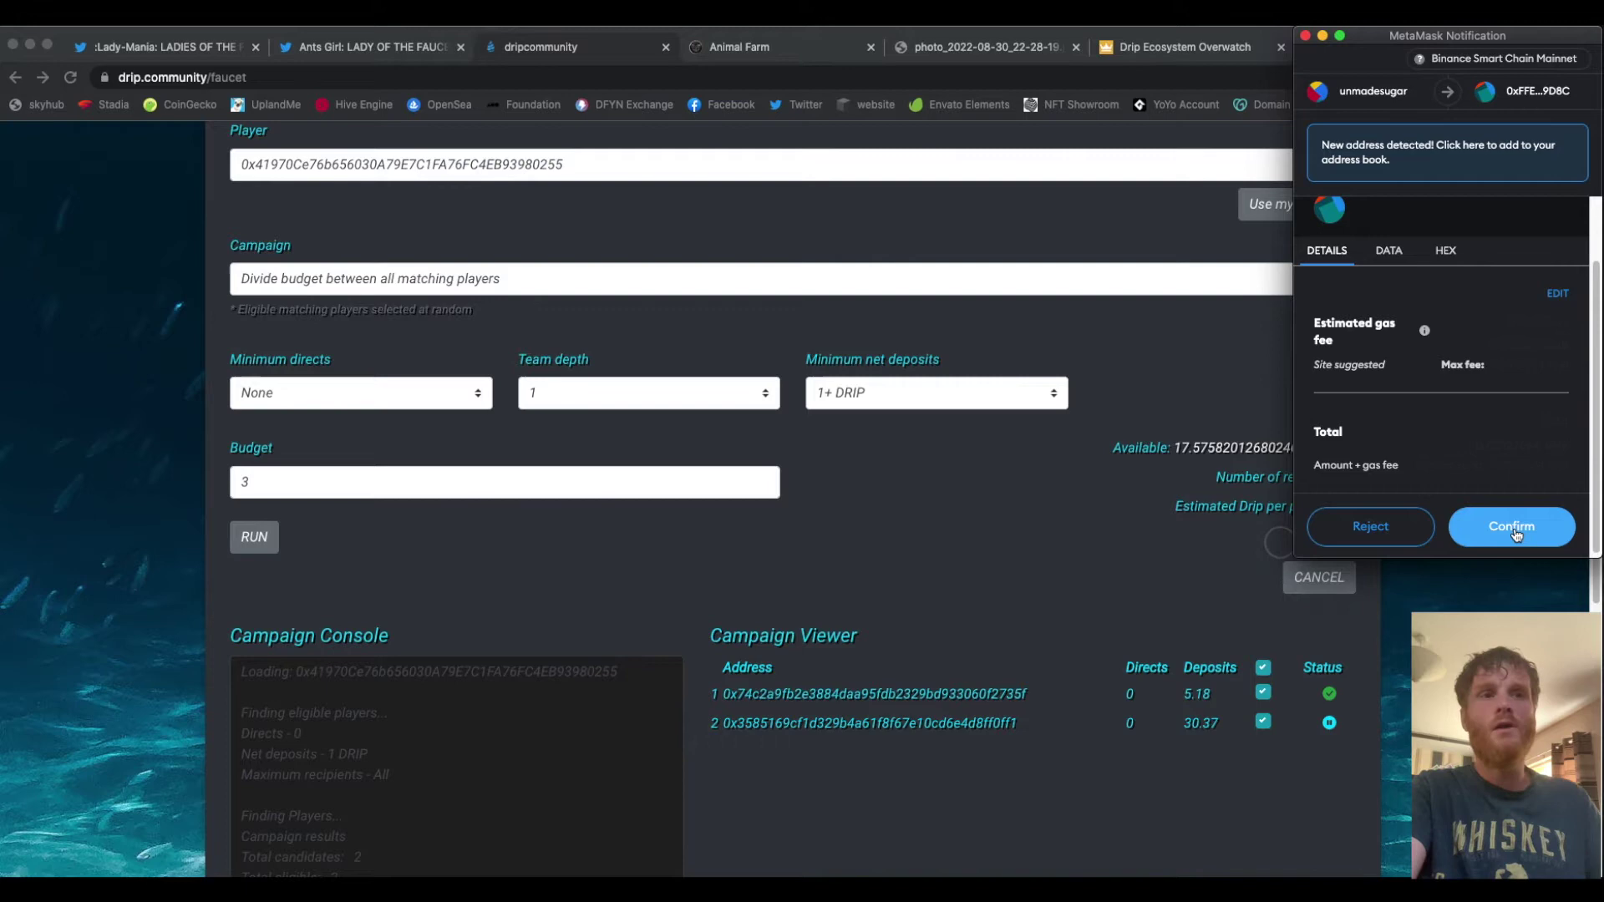
click(1514, 534)
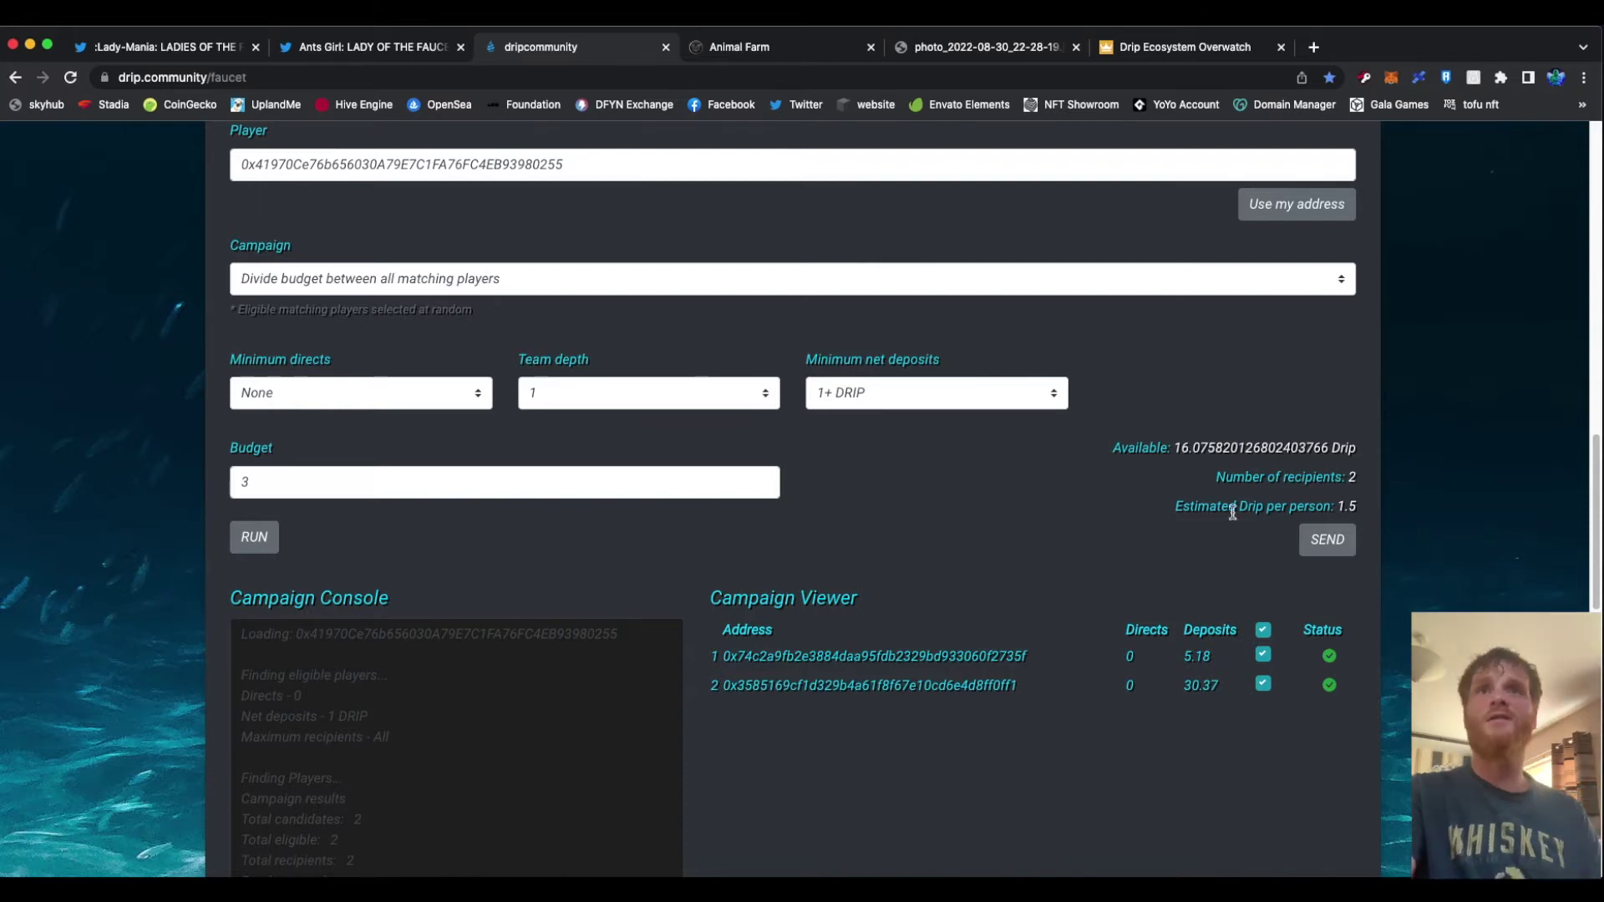
Step: Rerun the Campaign Viewer to see deposits at 6.53 and 31.72, then go to the Fountain page
click(255, 538)
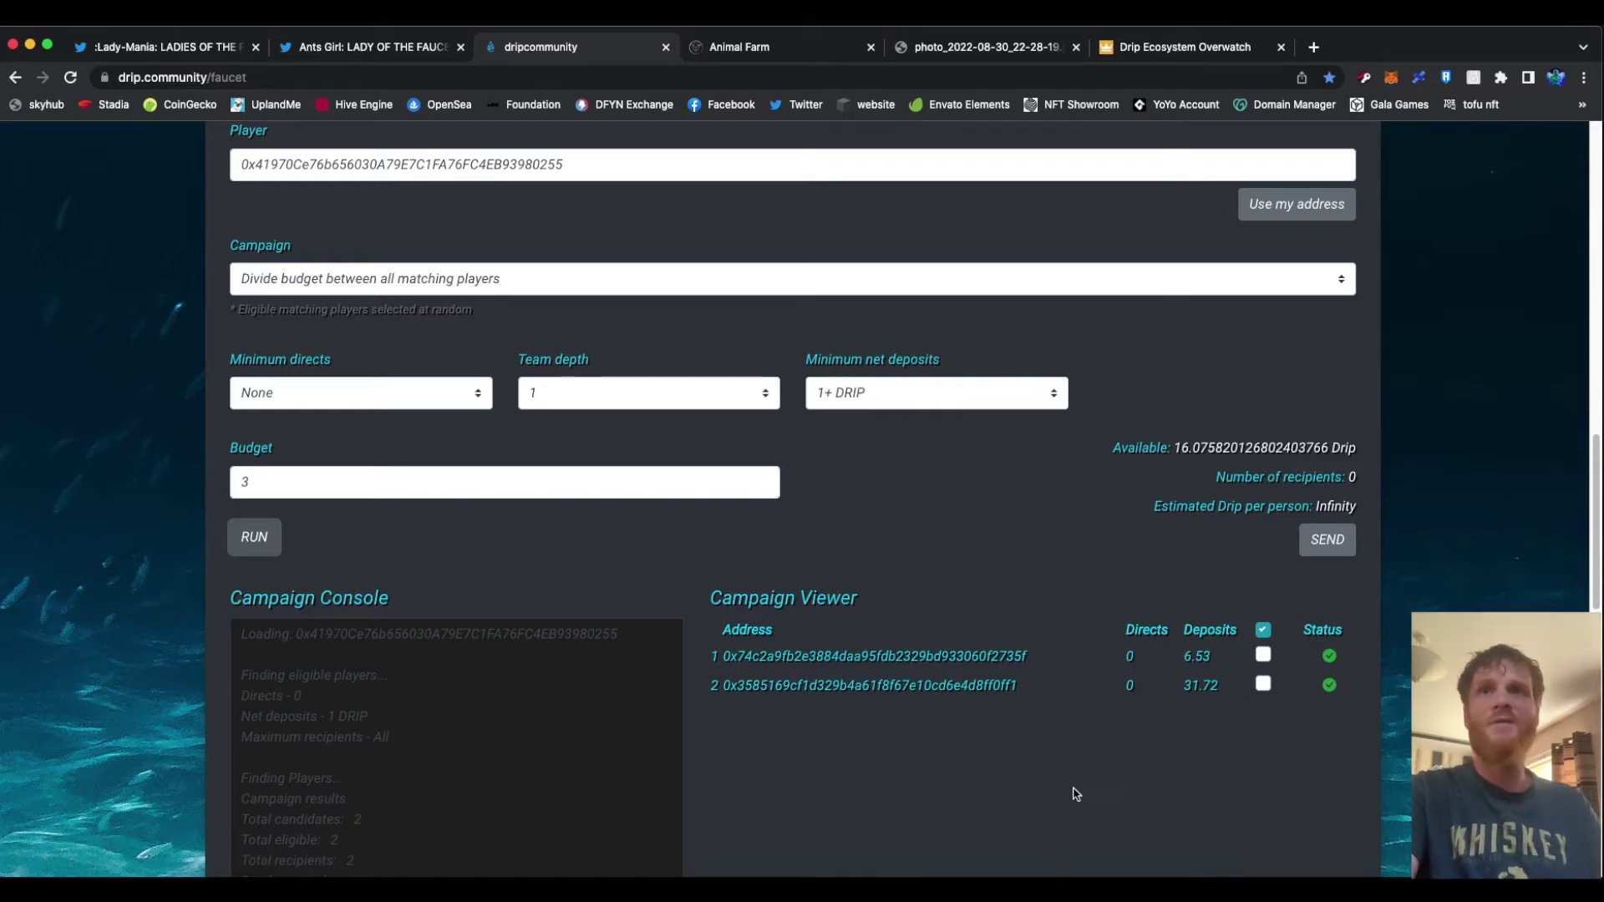
scroll(1073, 793, up, 1)
scroll(1066, 792, up, 2)
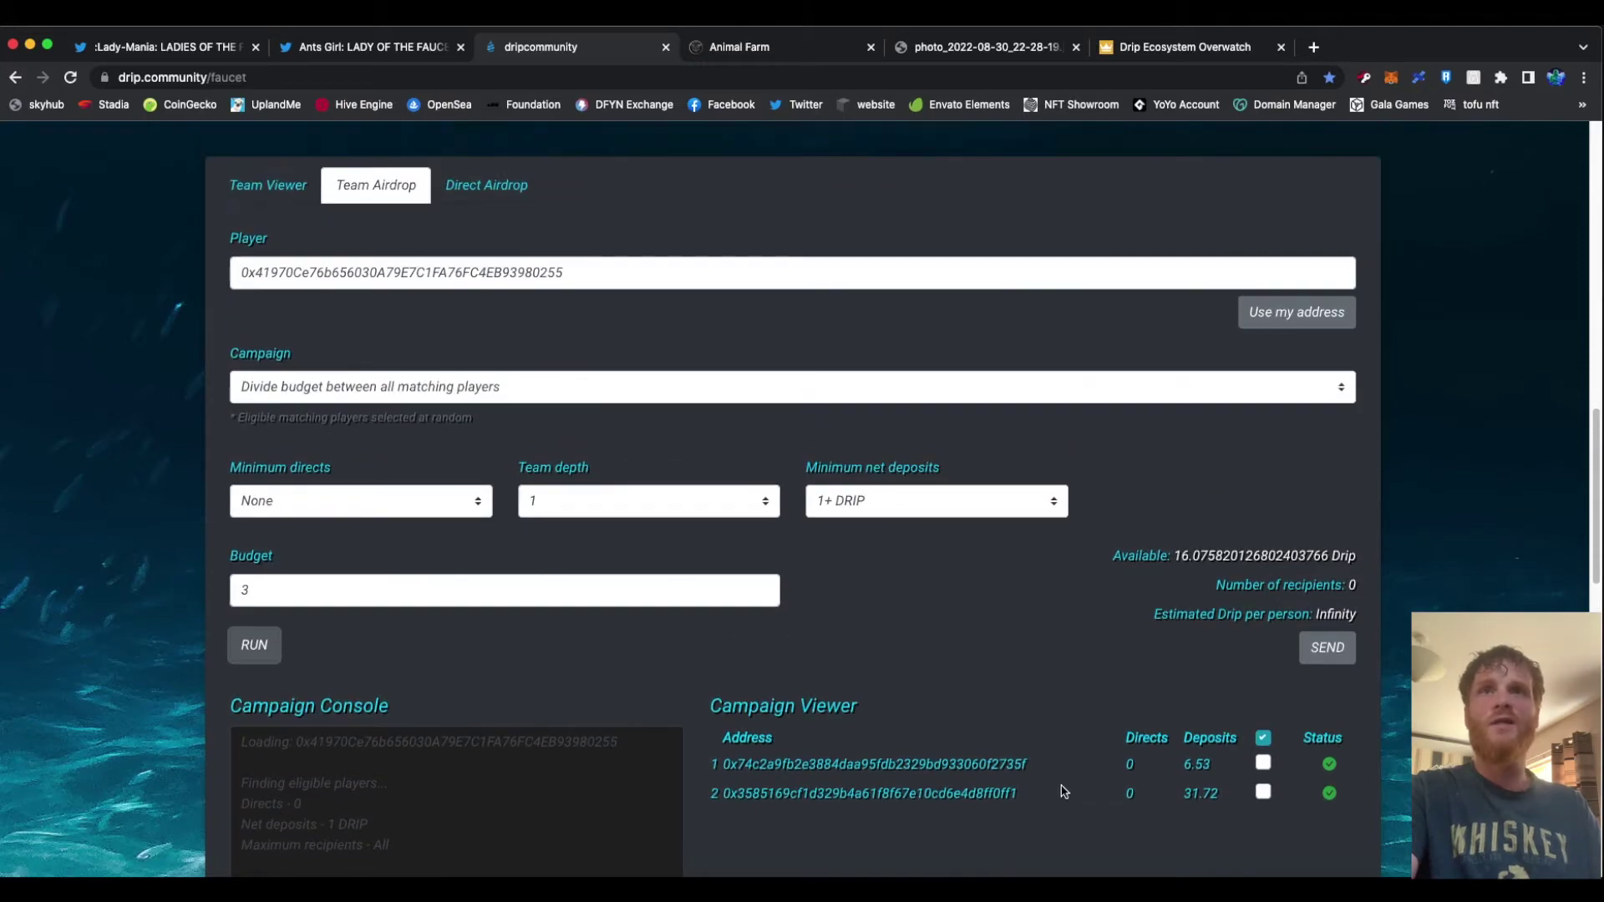
scroll(1062, 792, up, 1)
scroll(1045, 799, up, 5)
scroll(1046, 799, up, 5)
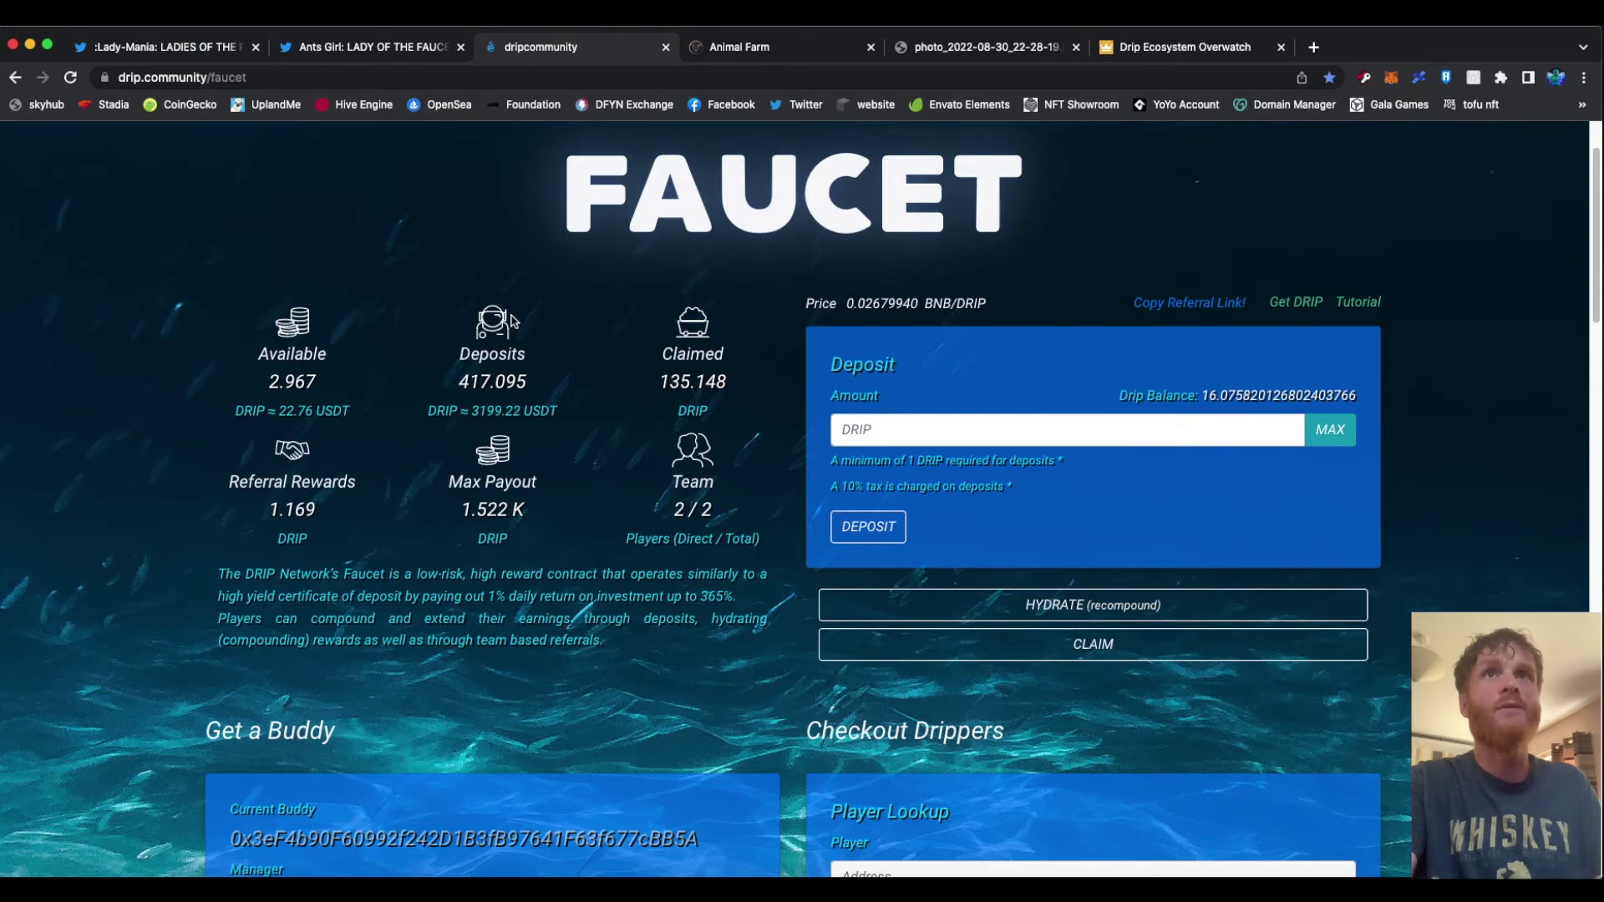
scroll(552, 346, up, 2)
click(399, 152)
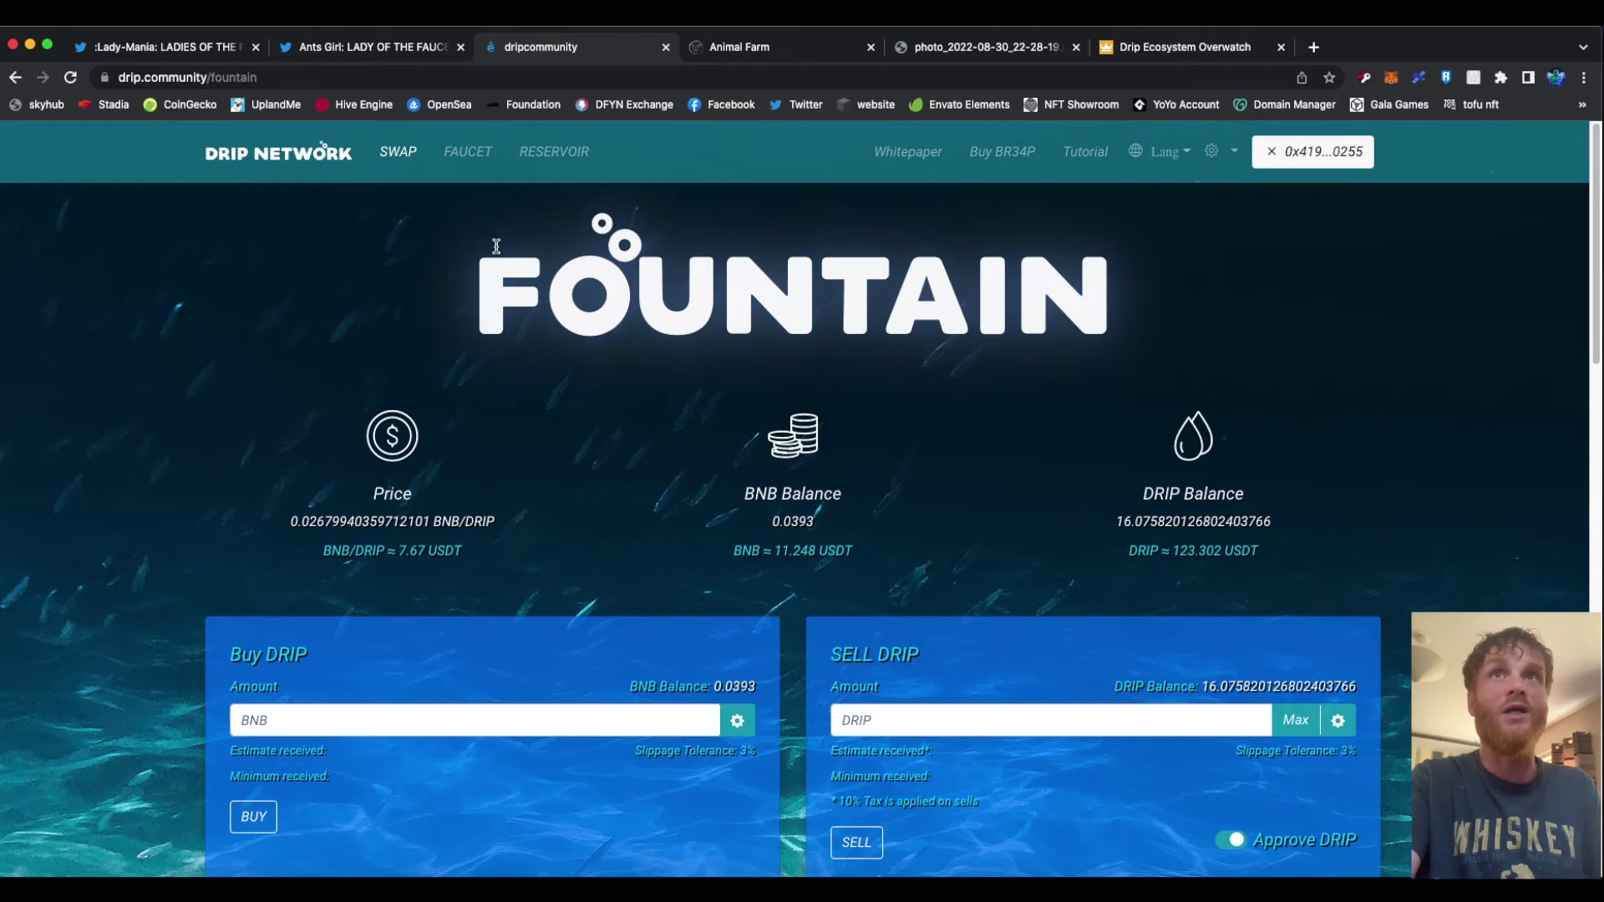
Step: Switch to the saved photo_2022-08-30 tab showing the new Animal Farm homepage mockup
click(990, 46)
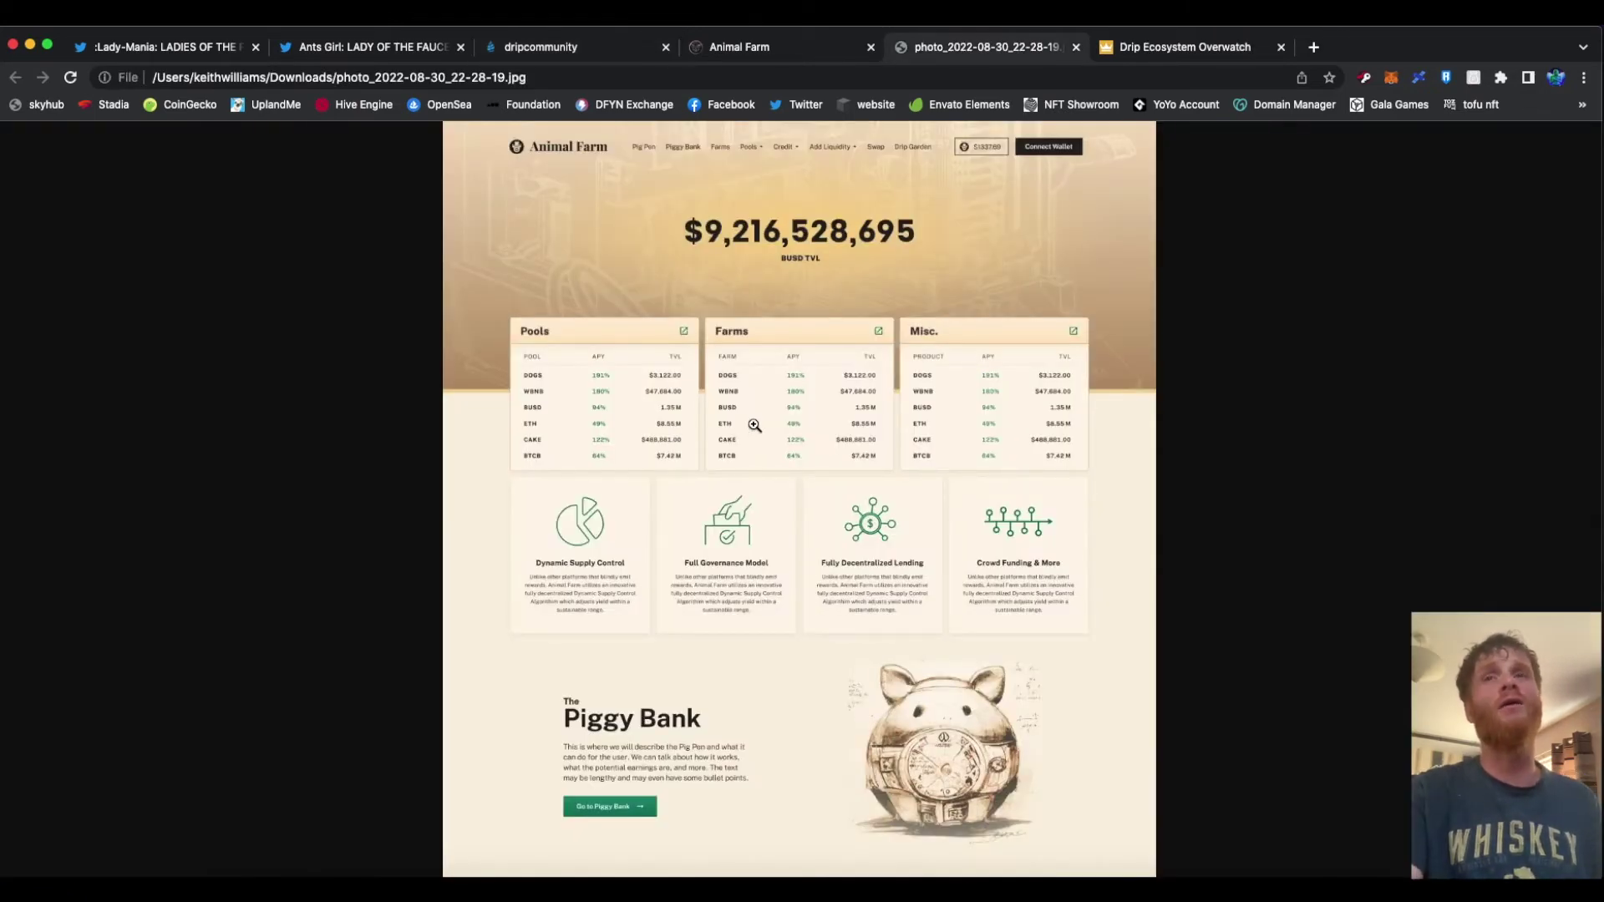
Step: Zoom into the Animal Farm mockup to inspect it, refit it, then switch to the live Drip Garden page
click(644, 148)
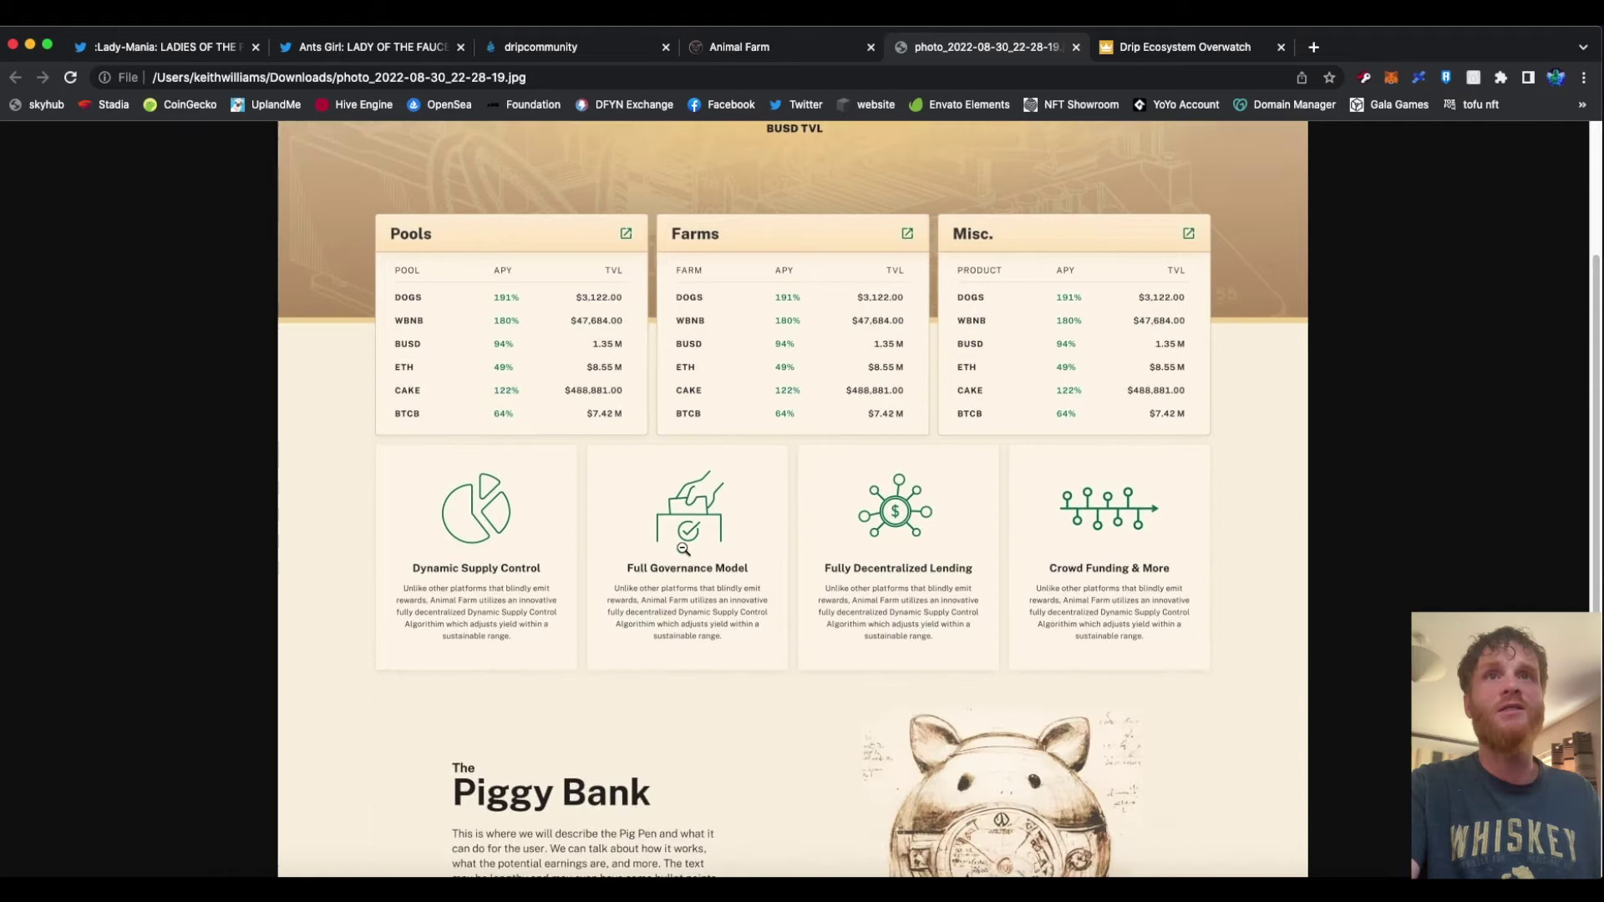
scroll(683, 549, down, 1)
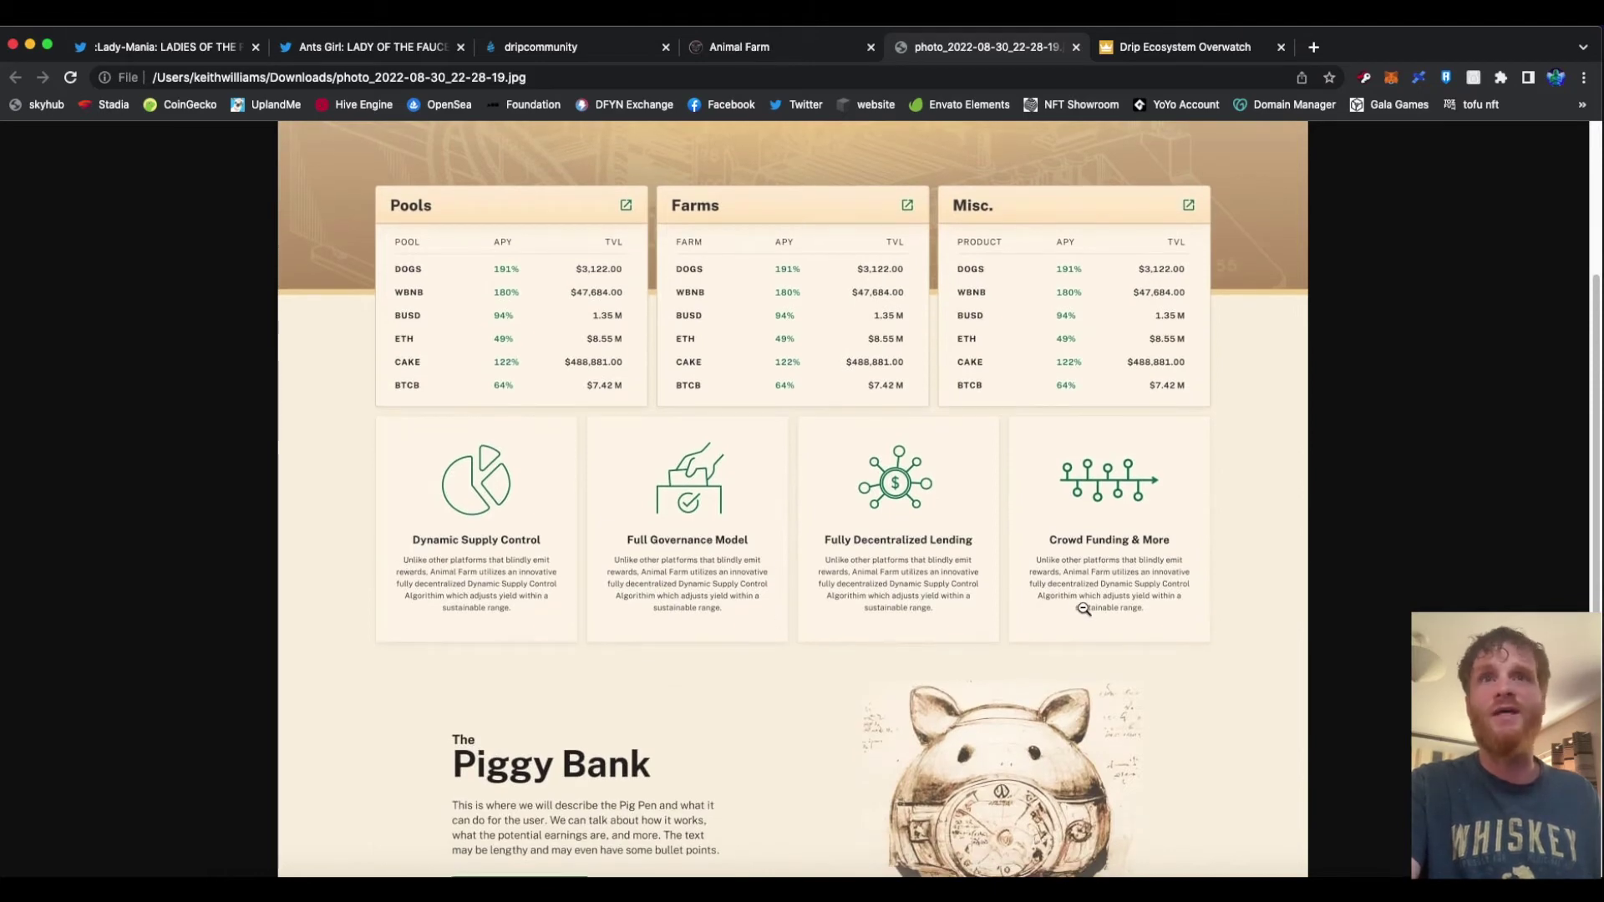
scroll(614, 595, down, 3)
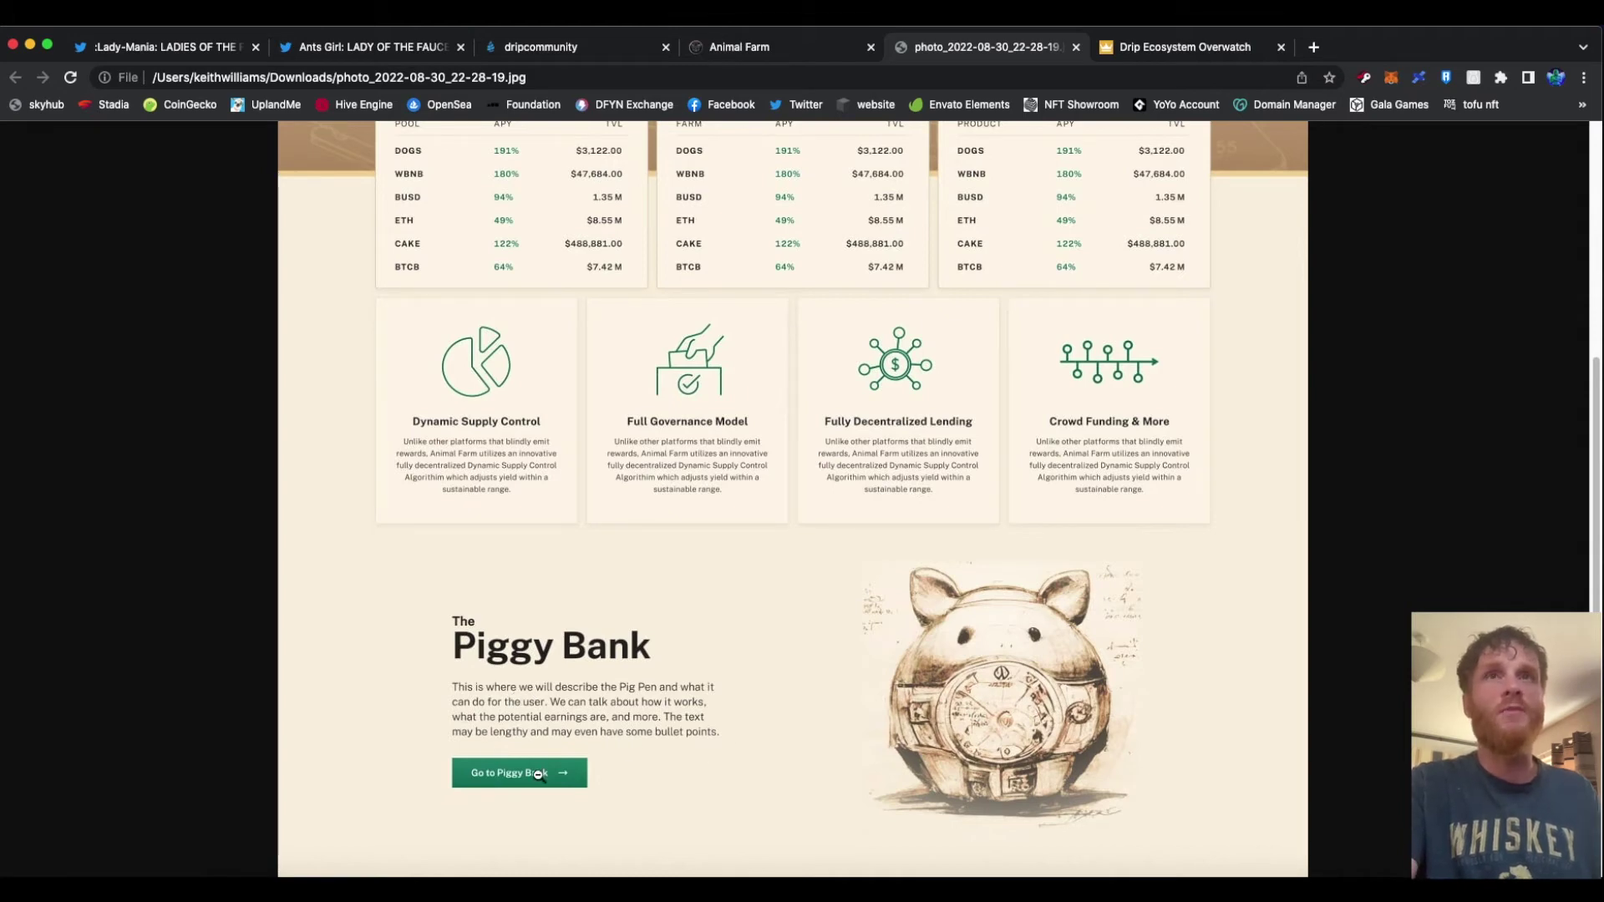
scroll(827, 752, up, 5)
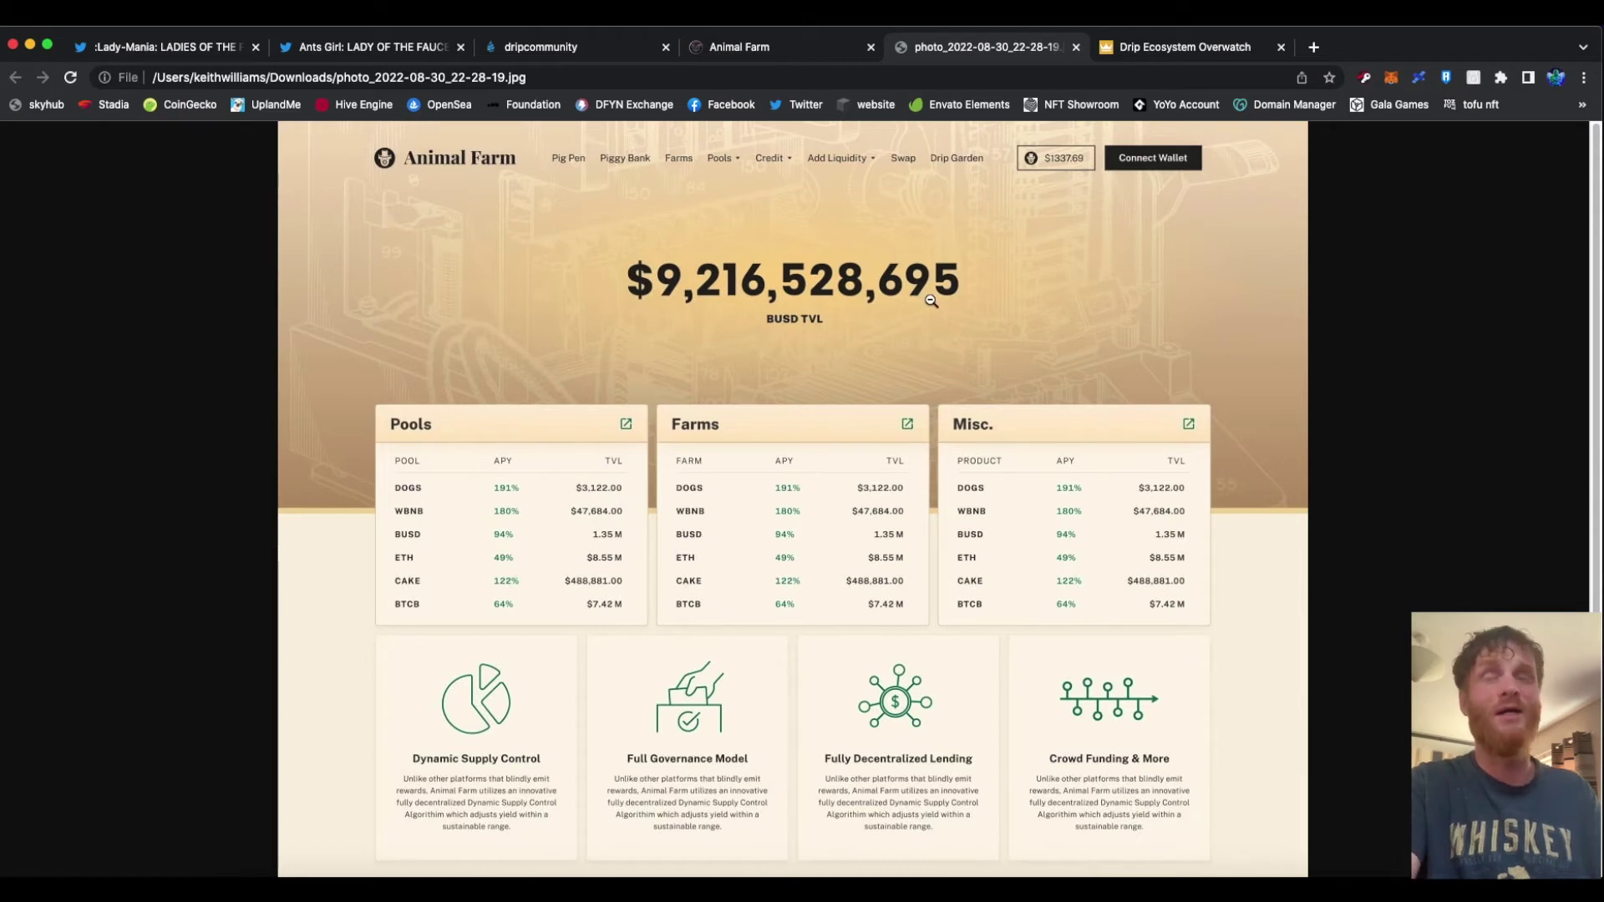
click(851, 264)
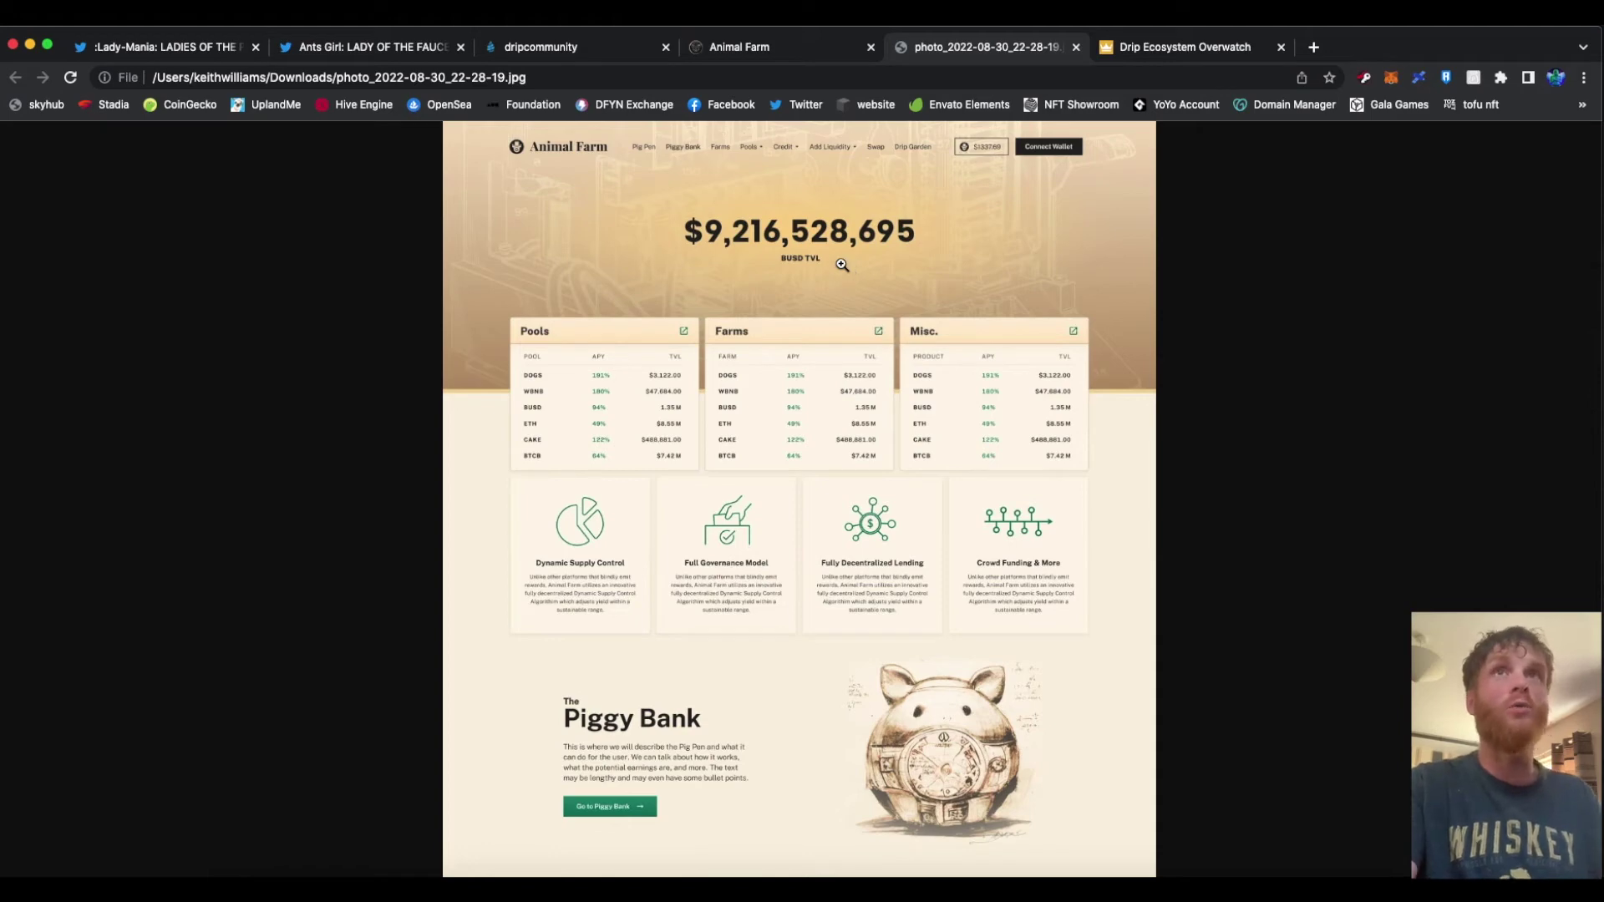
click(721, 48)
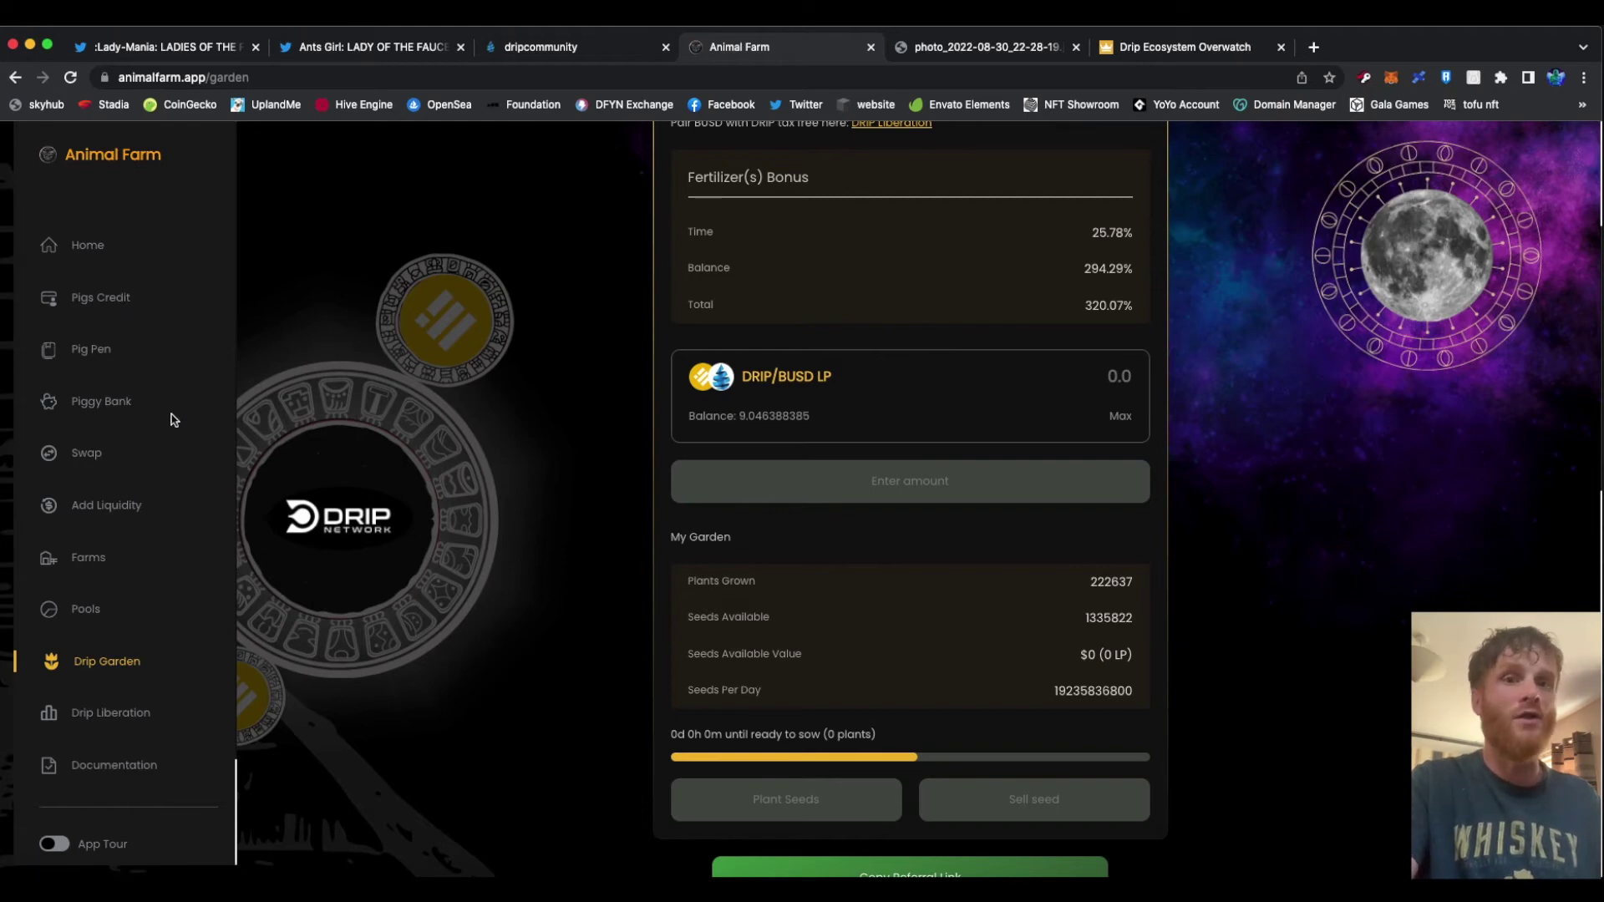
Step: Return from the Drip Garden stats to the Animal Farm mockup image tab
click(932, 53)
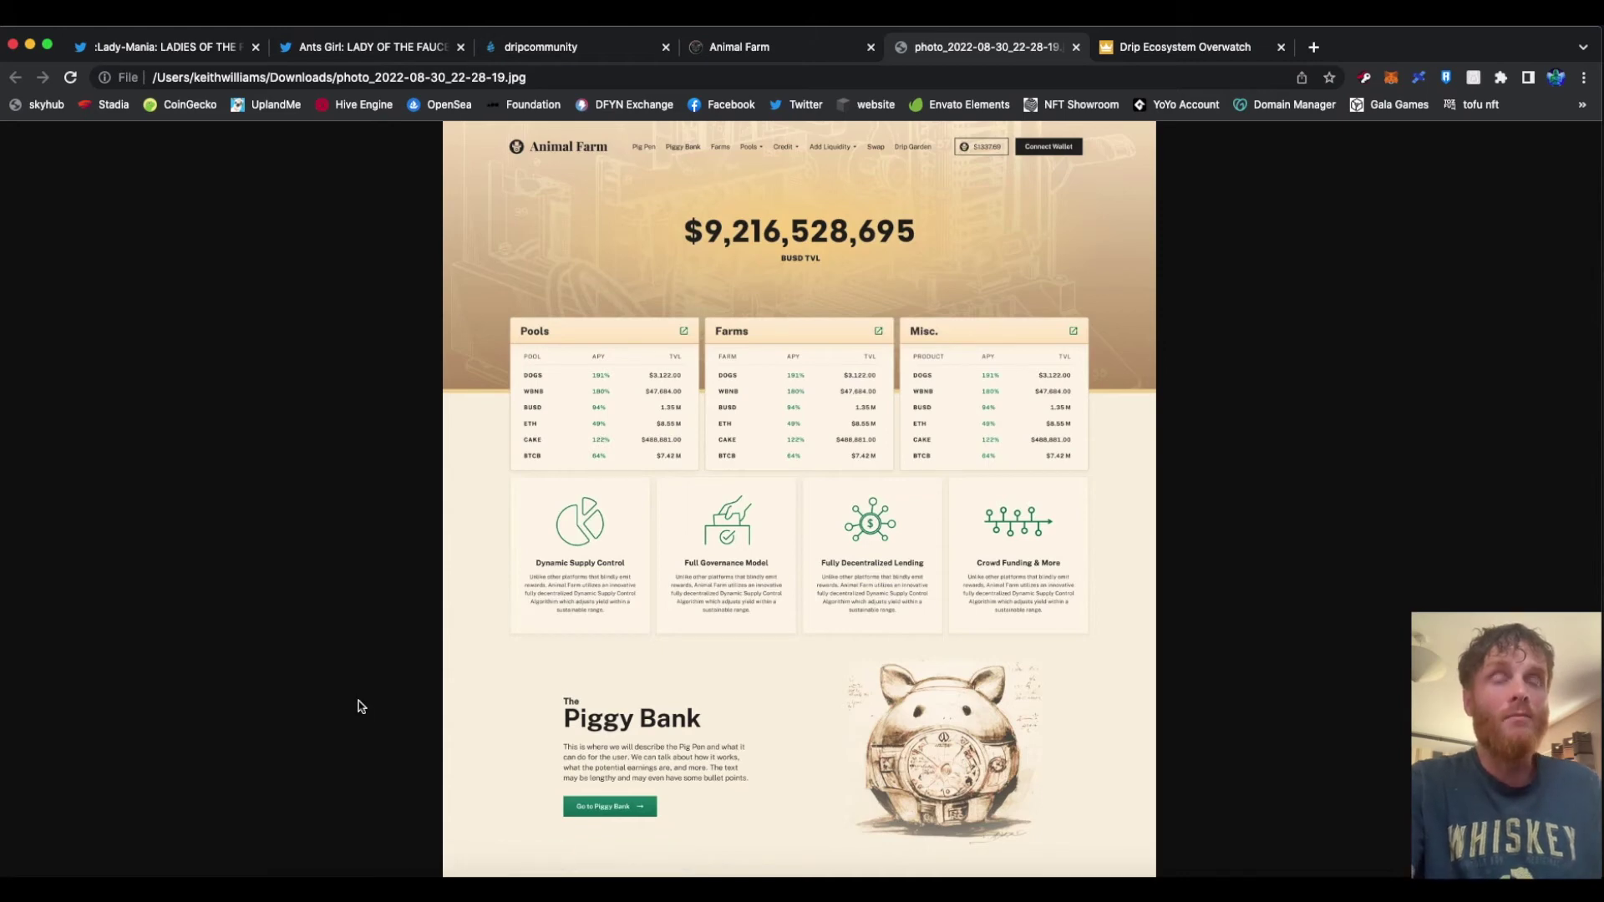
Step: Highlight the 7.66 USDT DRIP price on the Fountain page, then move to the Faucet page
click(552, 48)
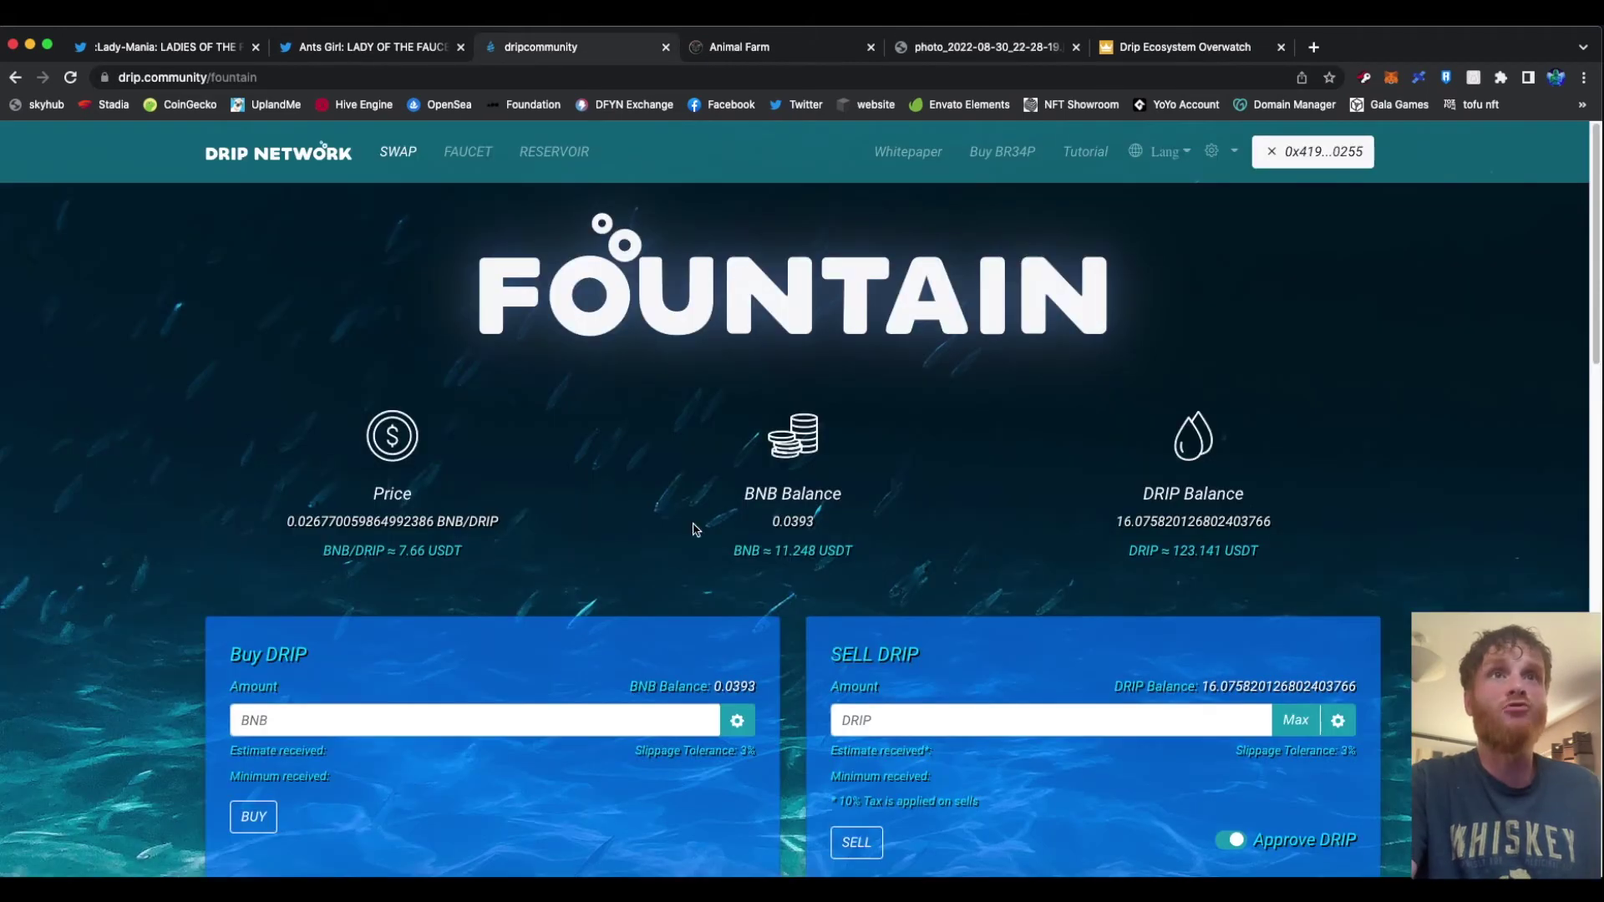
drag(398, 550, 463, 552)
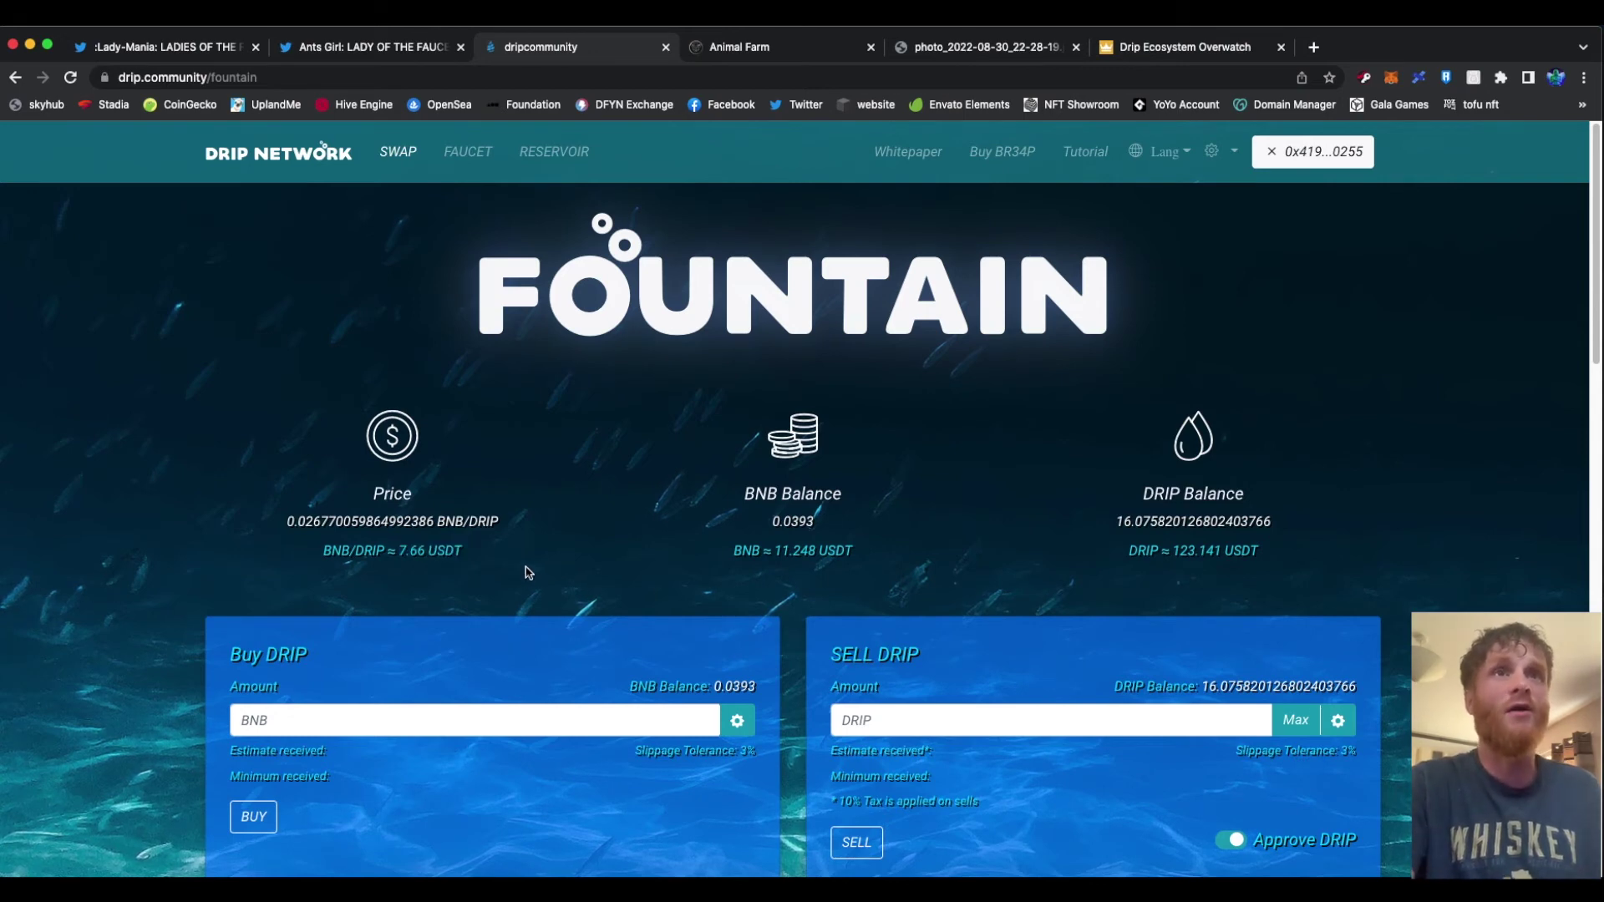
click(524, 573)
drag(399, 553, 434, 564)
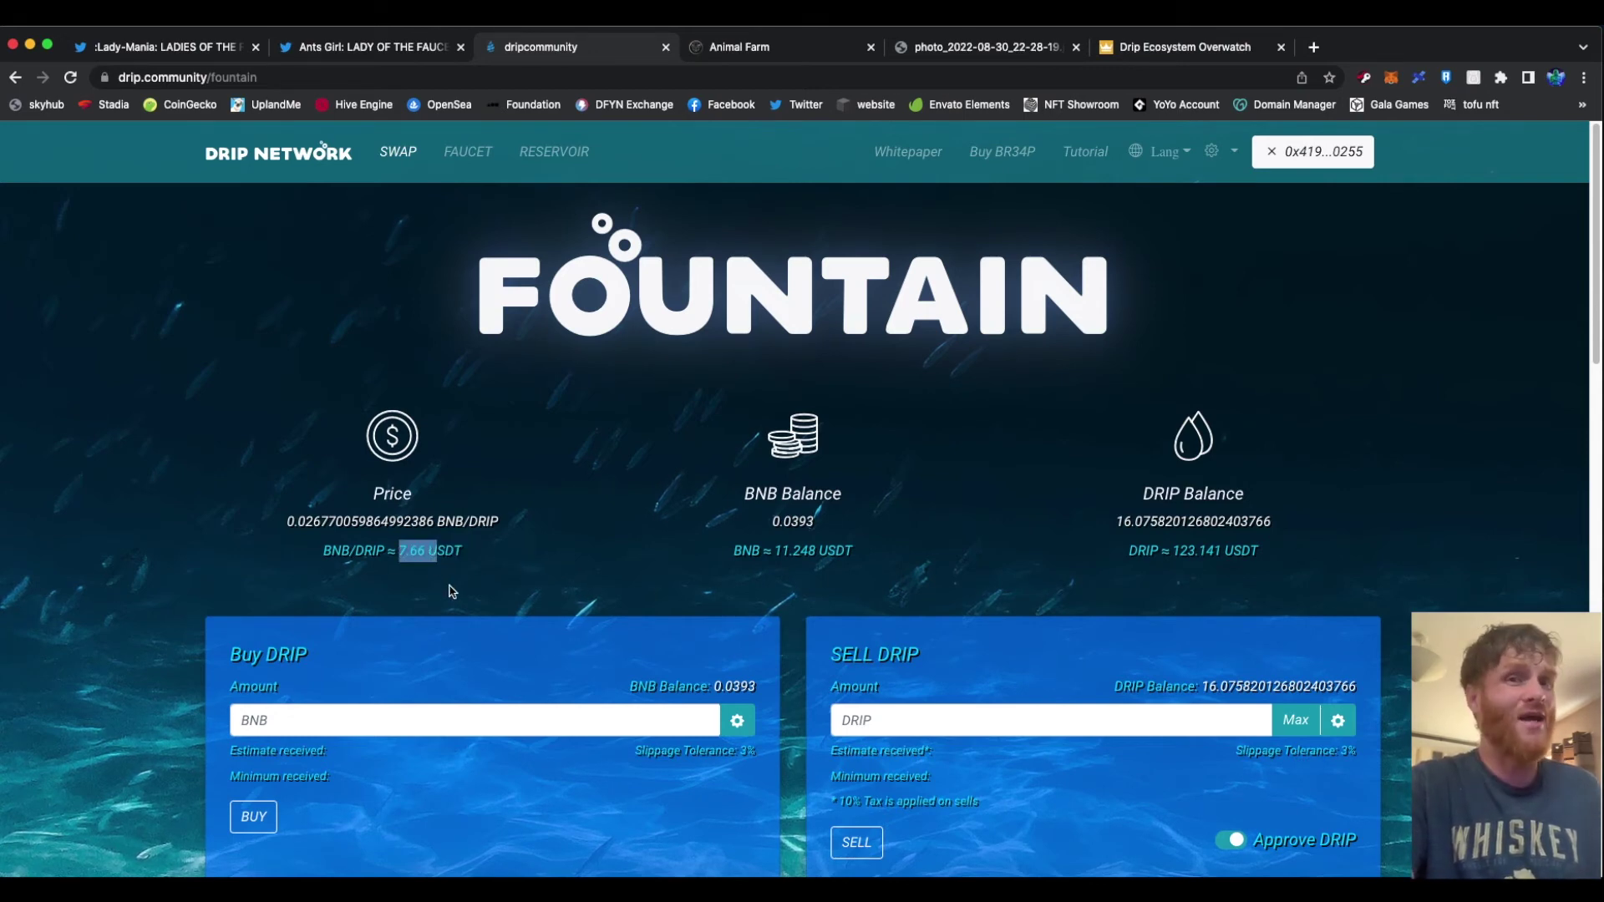
click(479, 566)
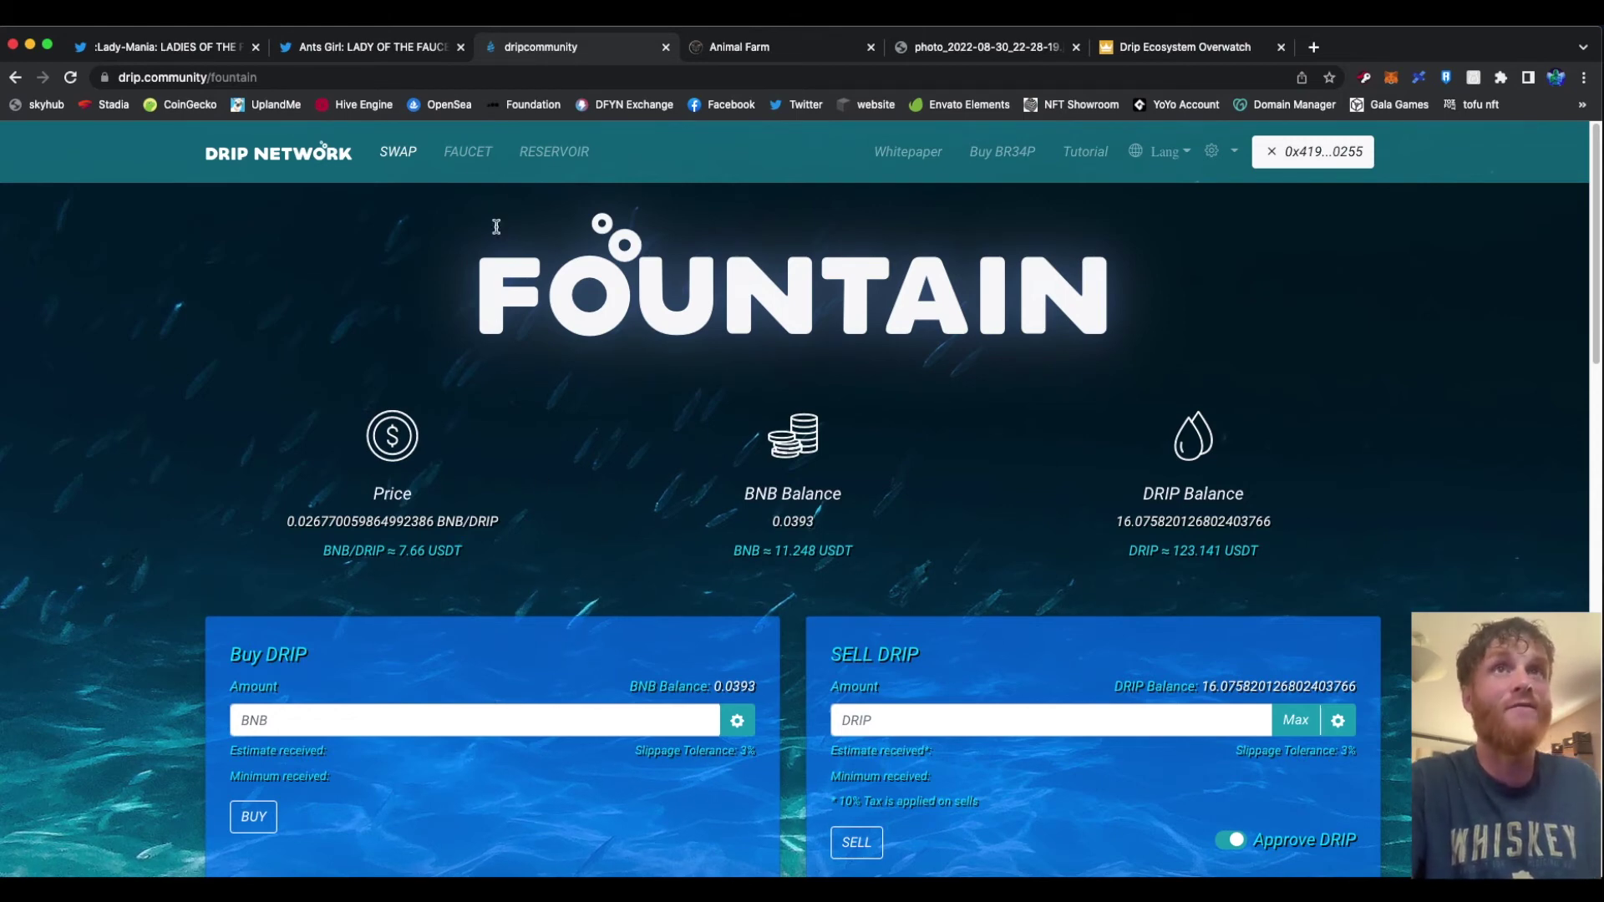
click(468, 150)
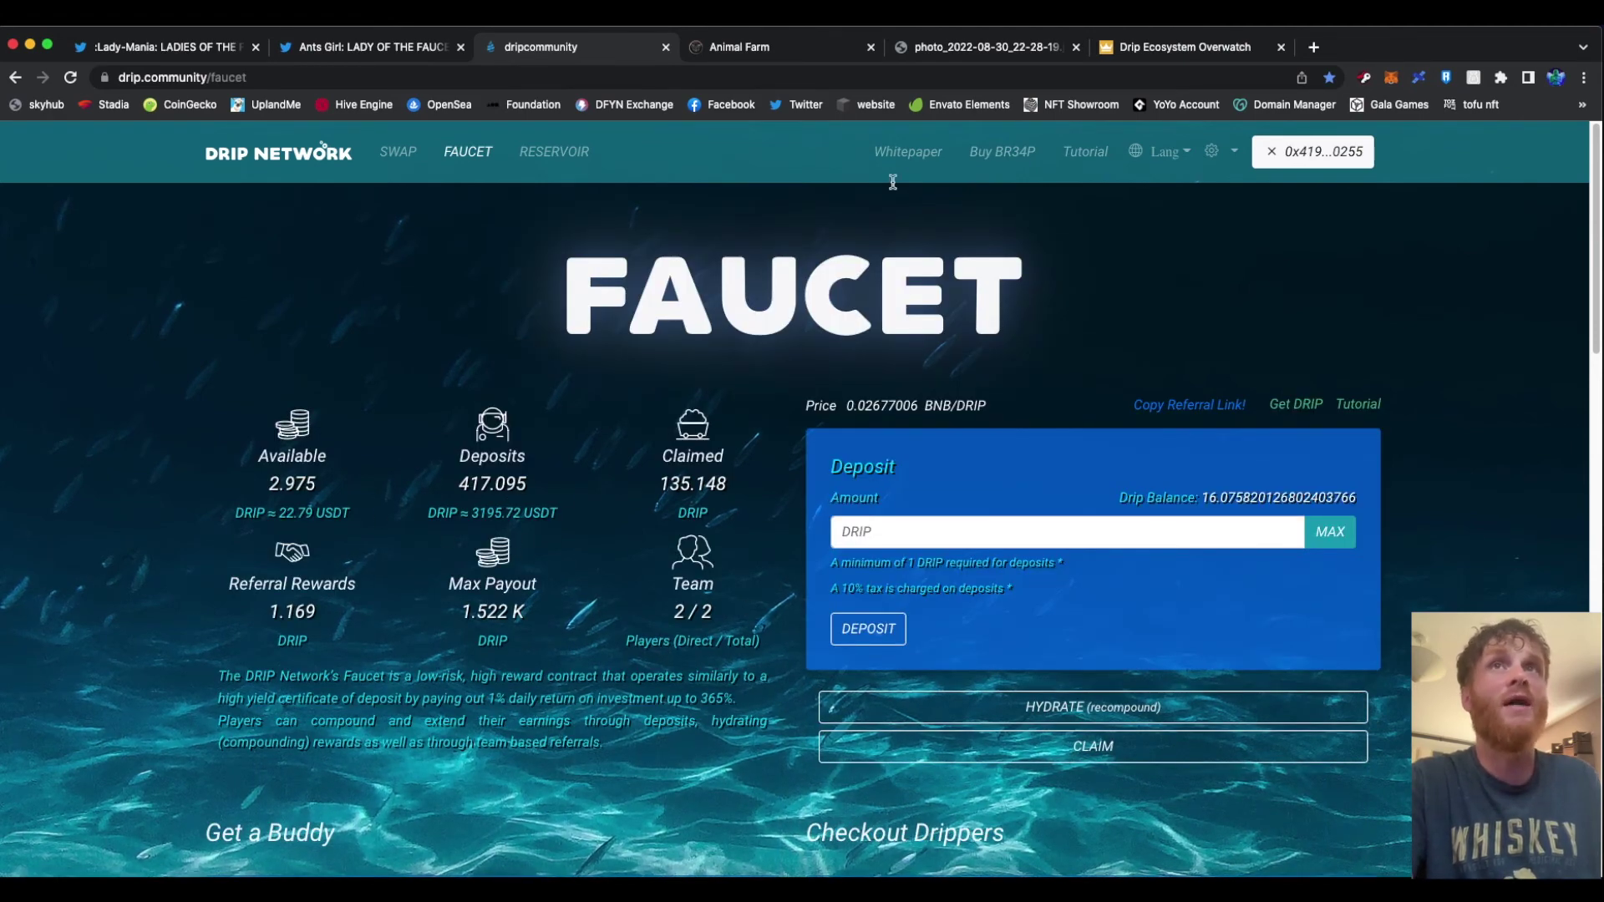
Step: View the Drip Ecosystem Overwatch garden tracker, then switch to the Lady-Mania Twitter profile
key(super+9)
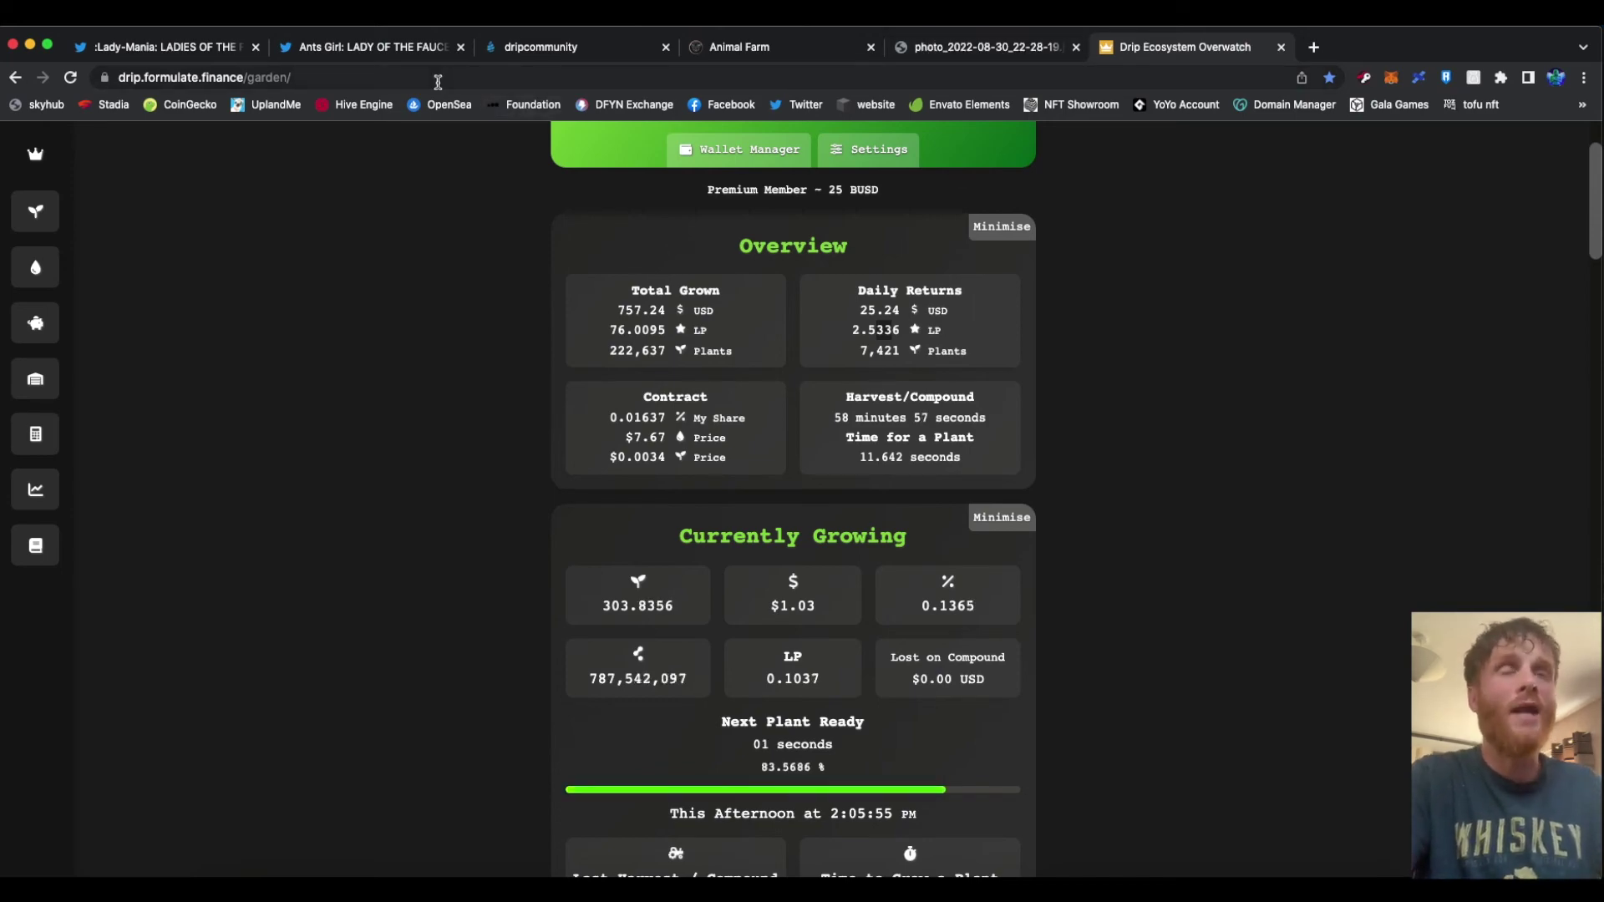
click(164, 46)
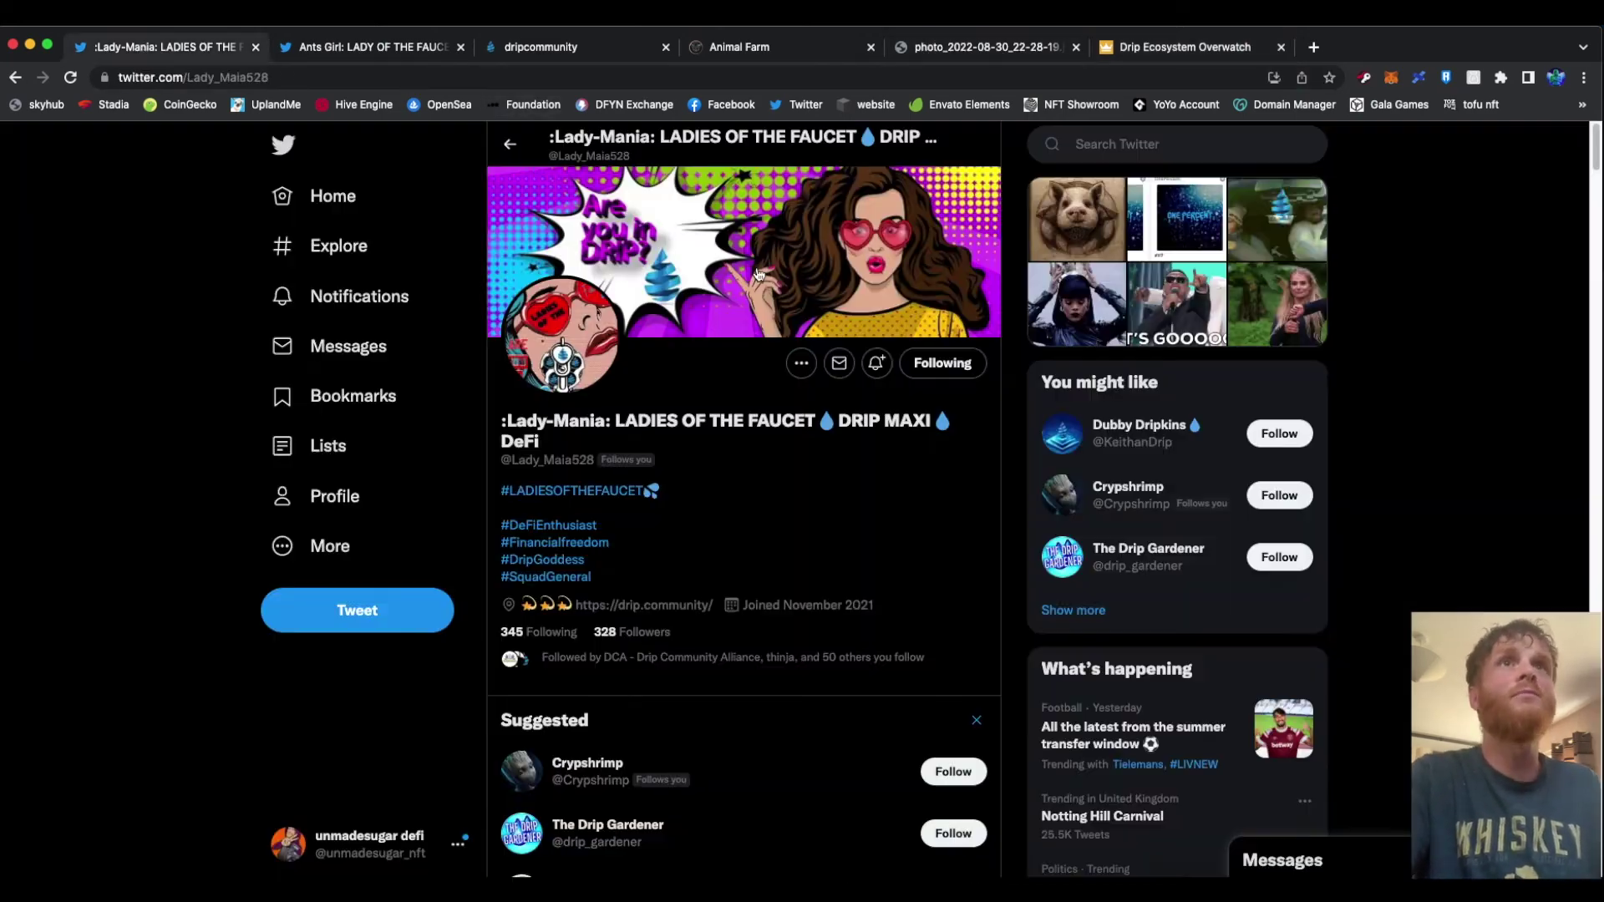
Step: Show my own Twitter profile, then return to the Drip Network Faucet page with 2.981 DRIP available
click(340, 505)
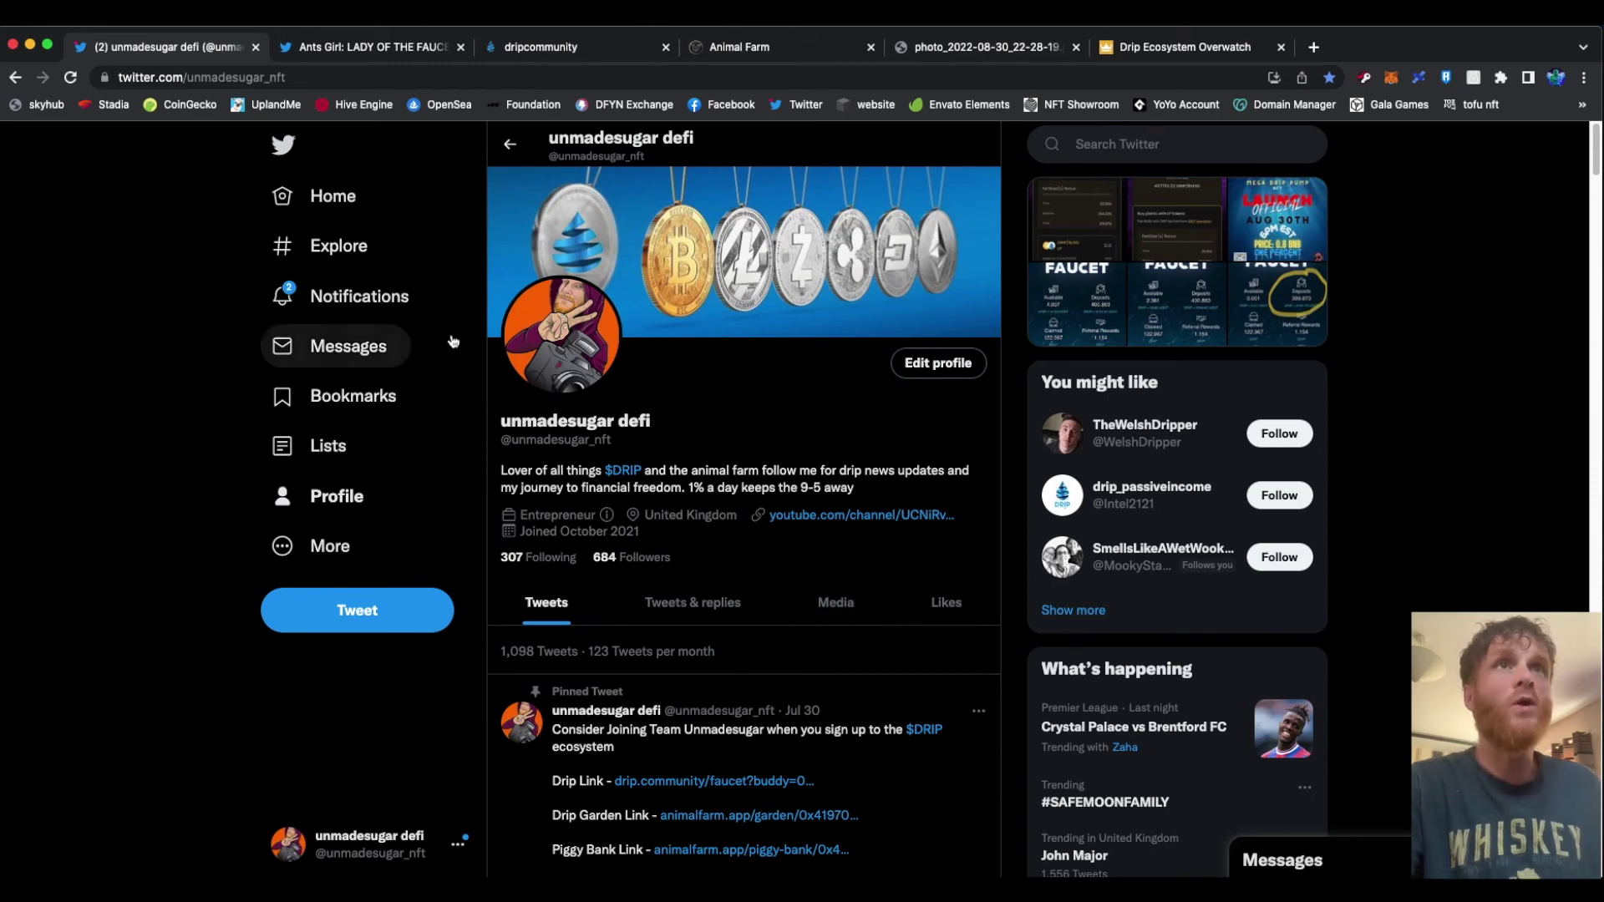
click(552, 52)
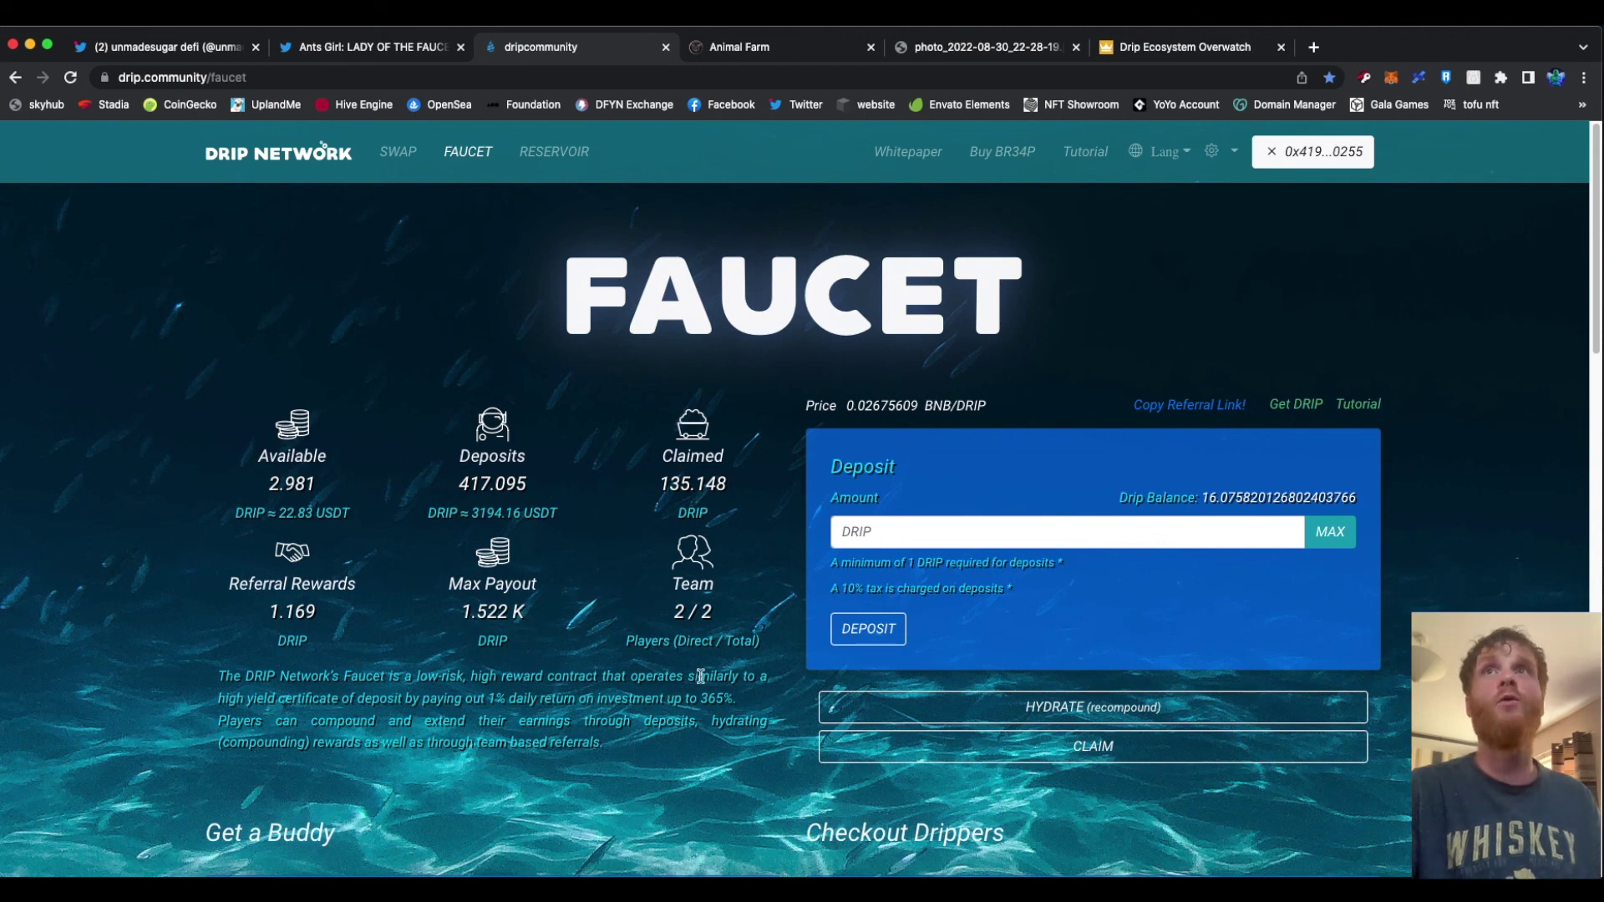
Step: Load youtube.com in a fresh browser tab
click(1314, 47)
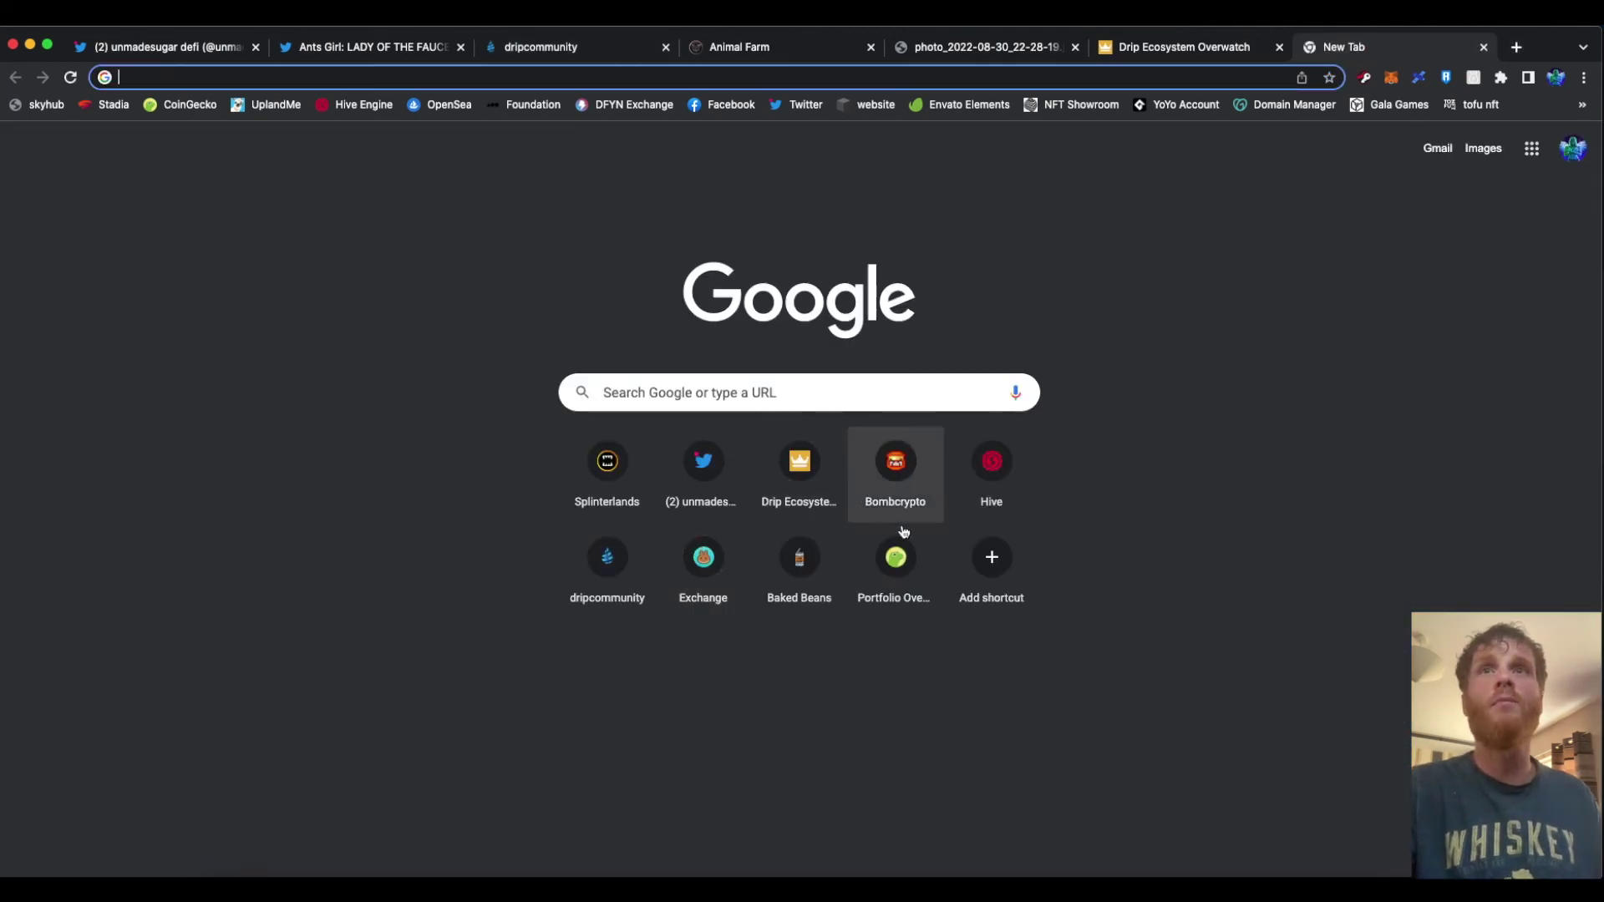
text(you)
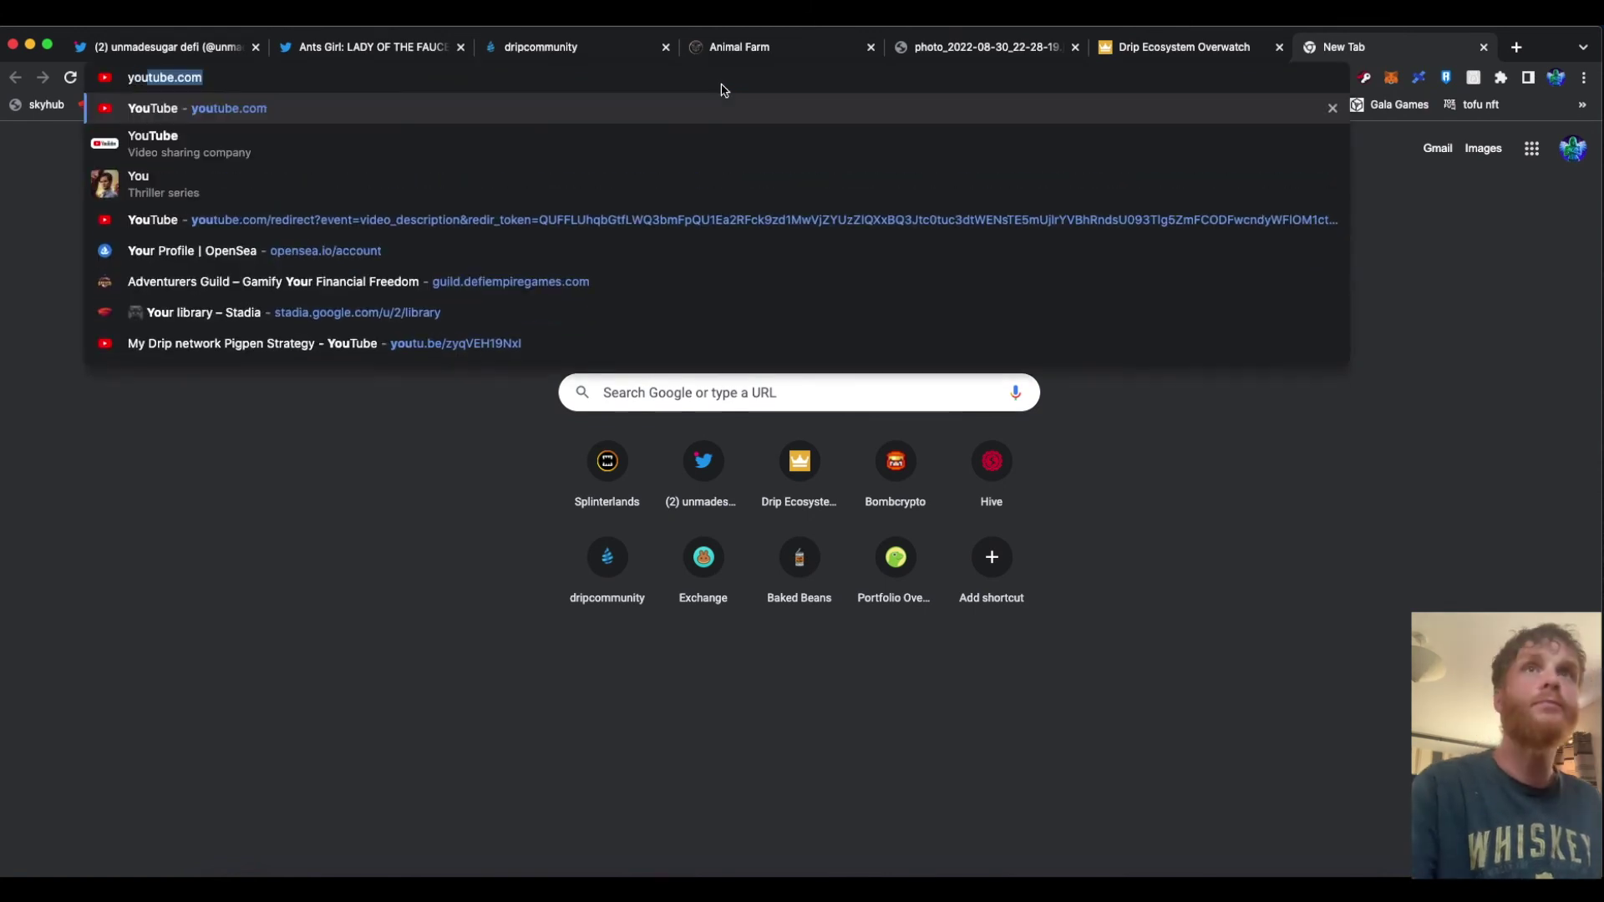
click(233, 111)
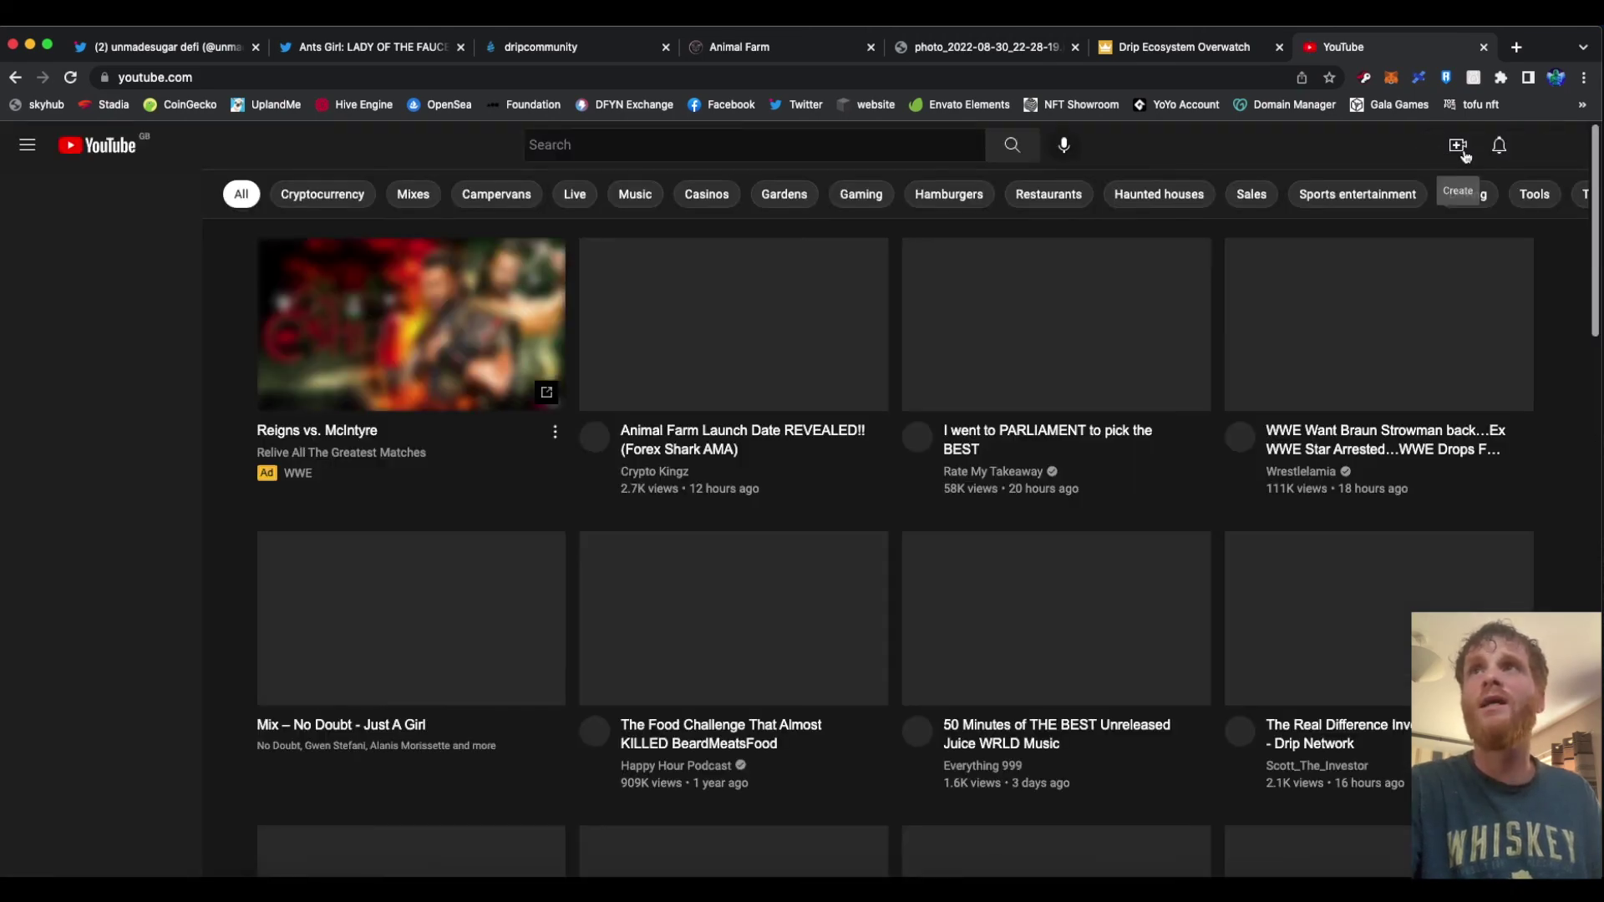
Step: Show the Unmadesugar Defi channel page and highlight its 32-subscriber count
click(1519, 152)
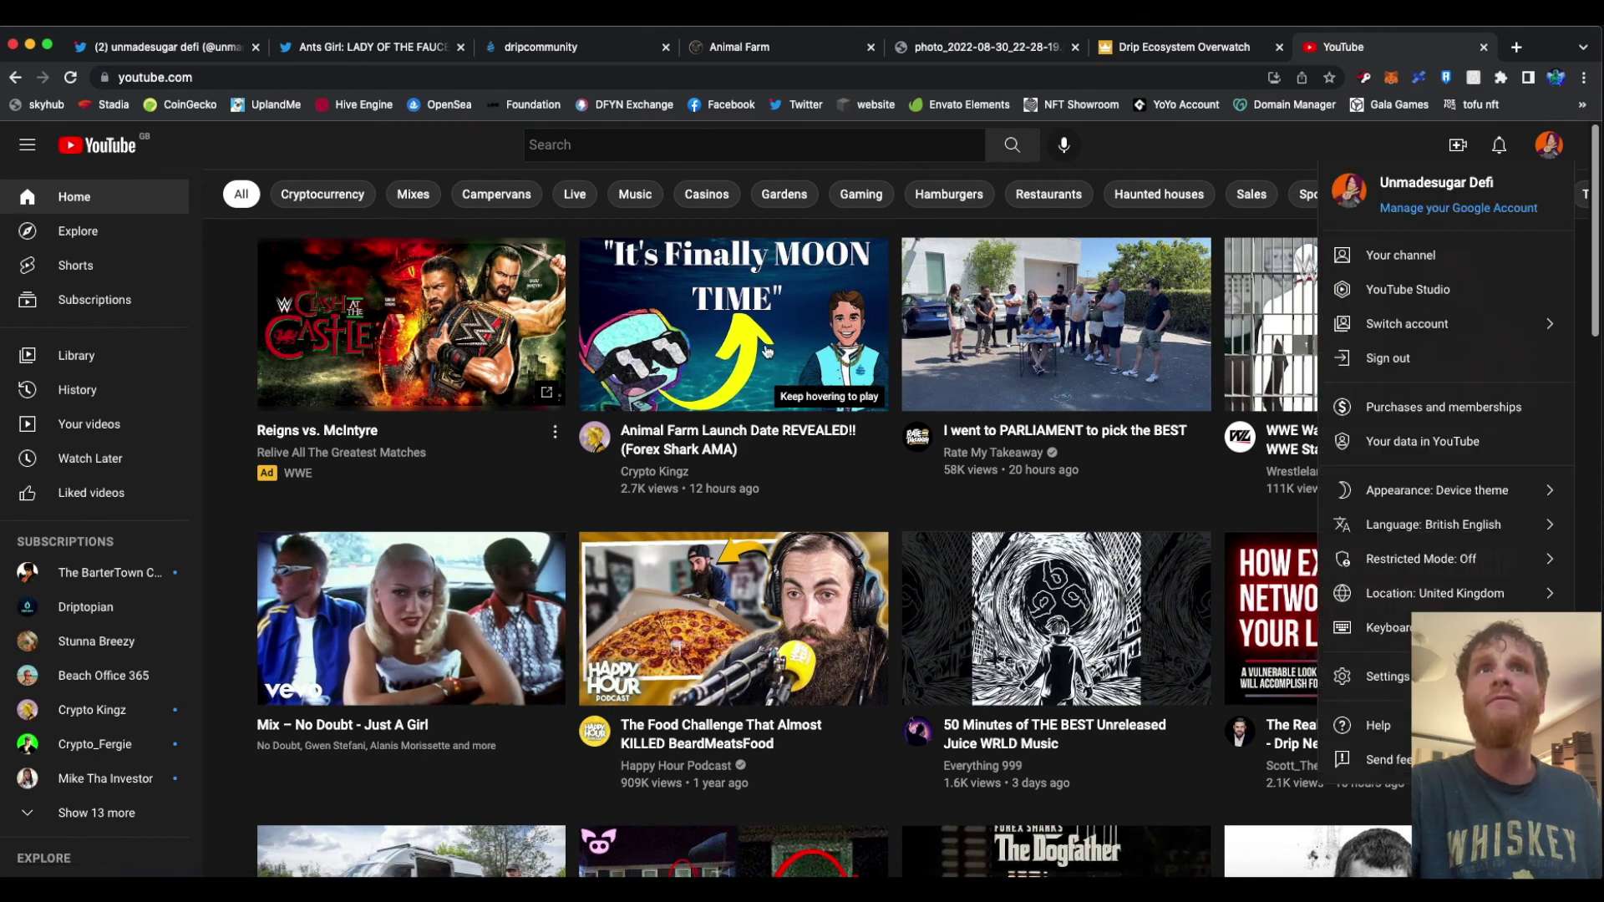
click(1386, 258)
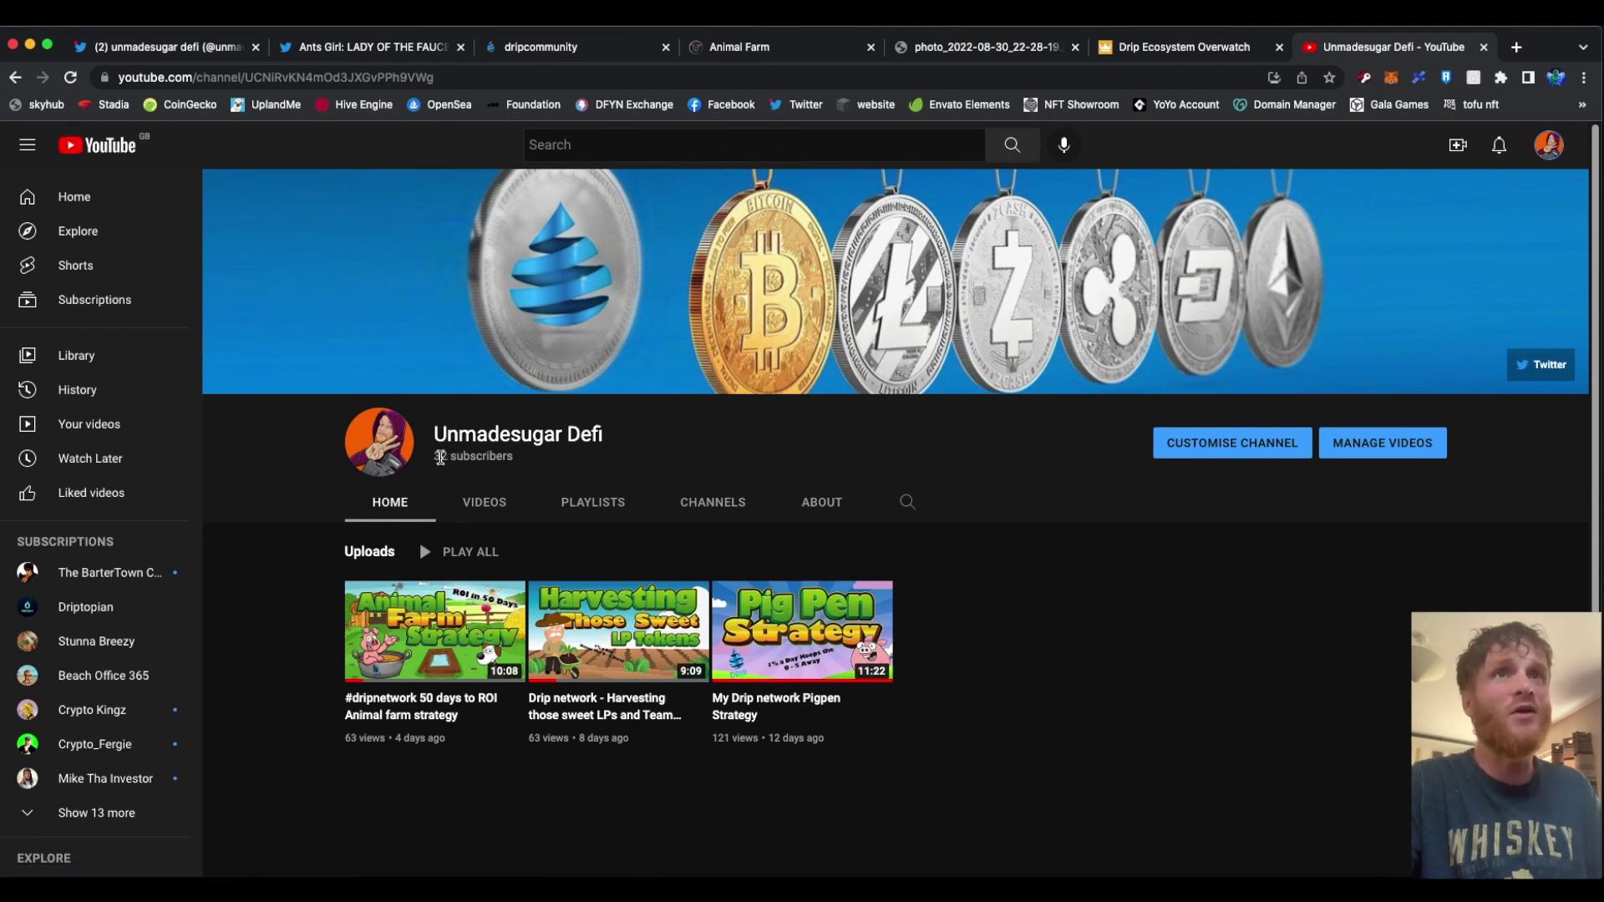
drag(440, 457, 512, 464)
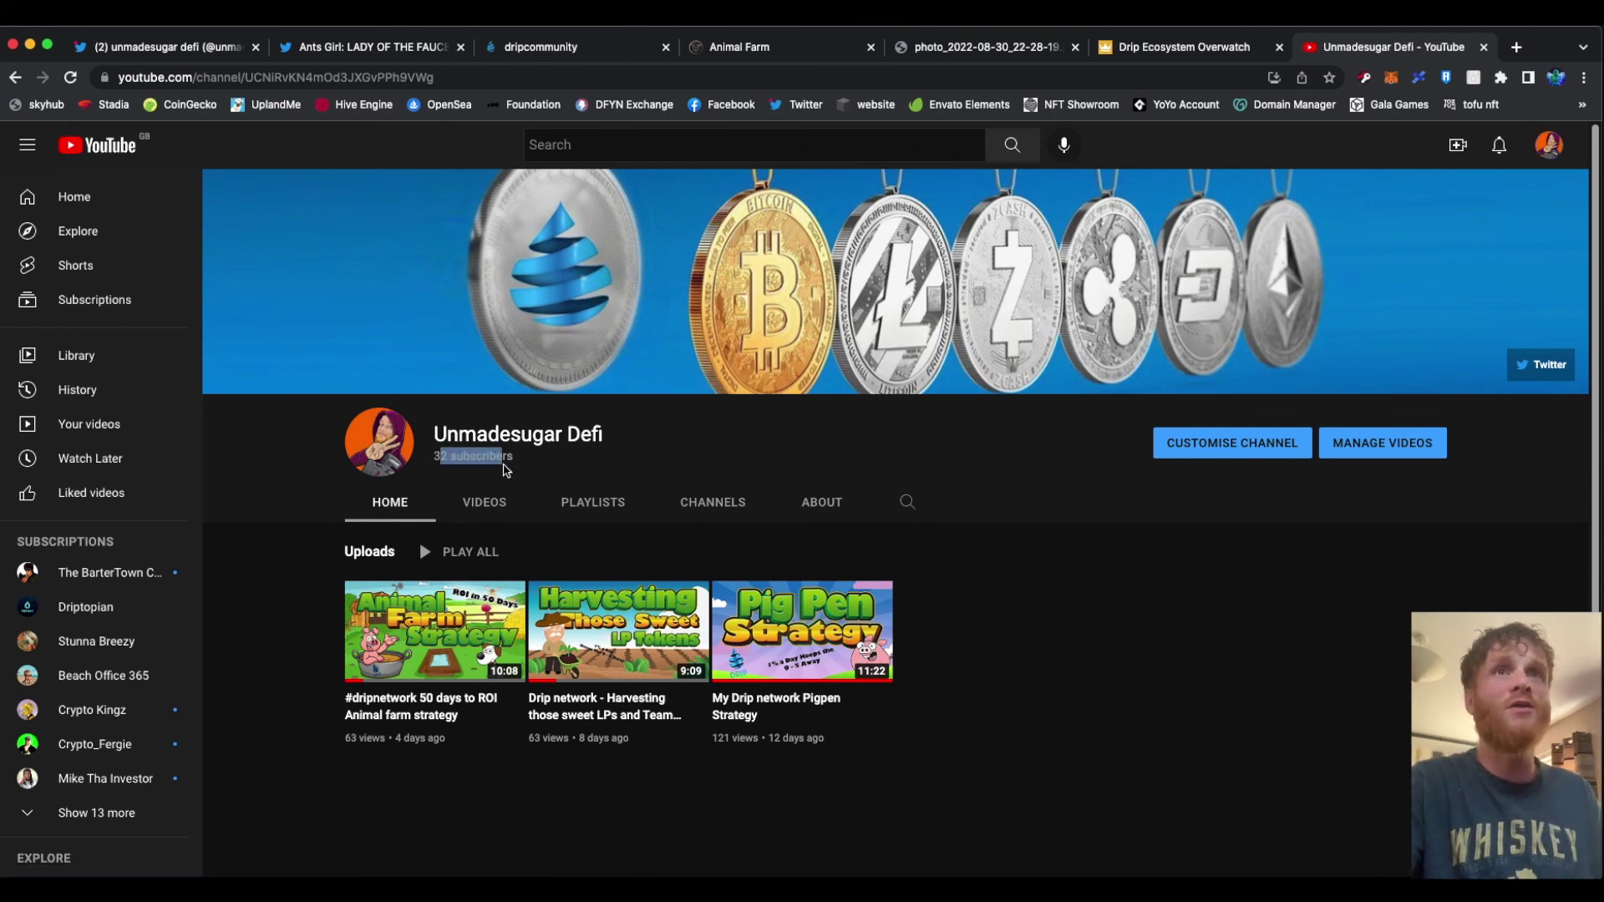
click(516, 469)
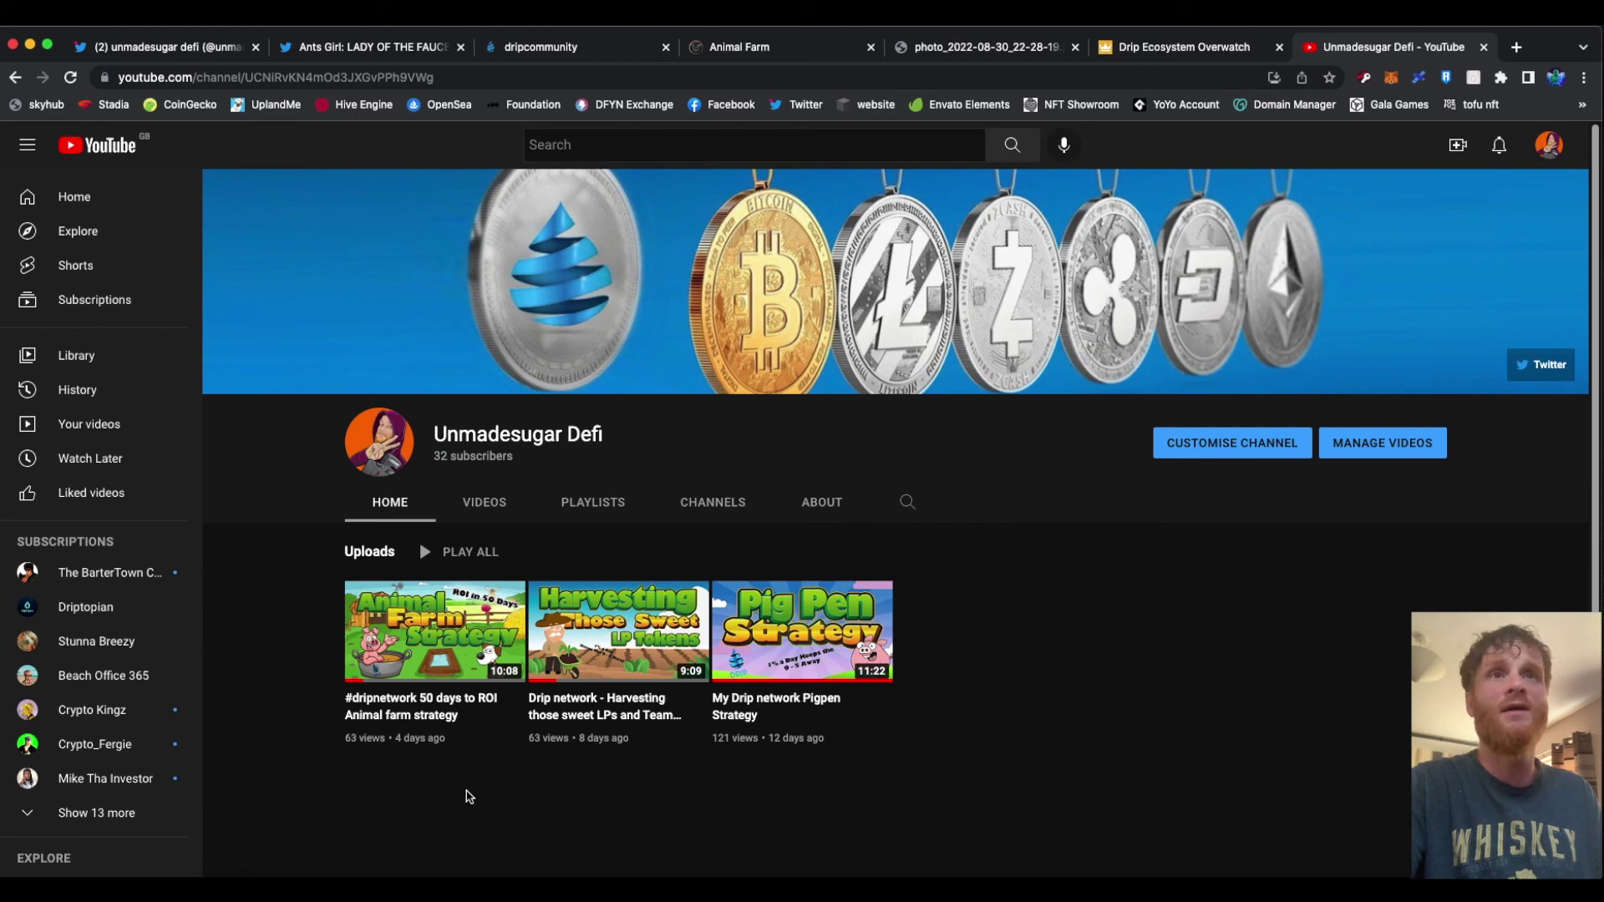
mouse_move(618, 631)
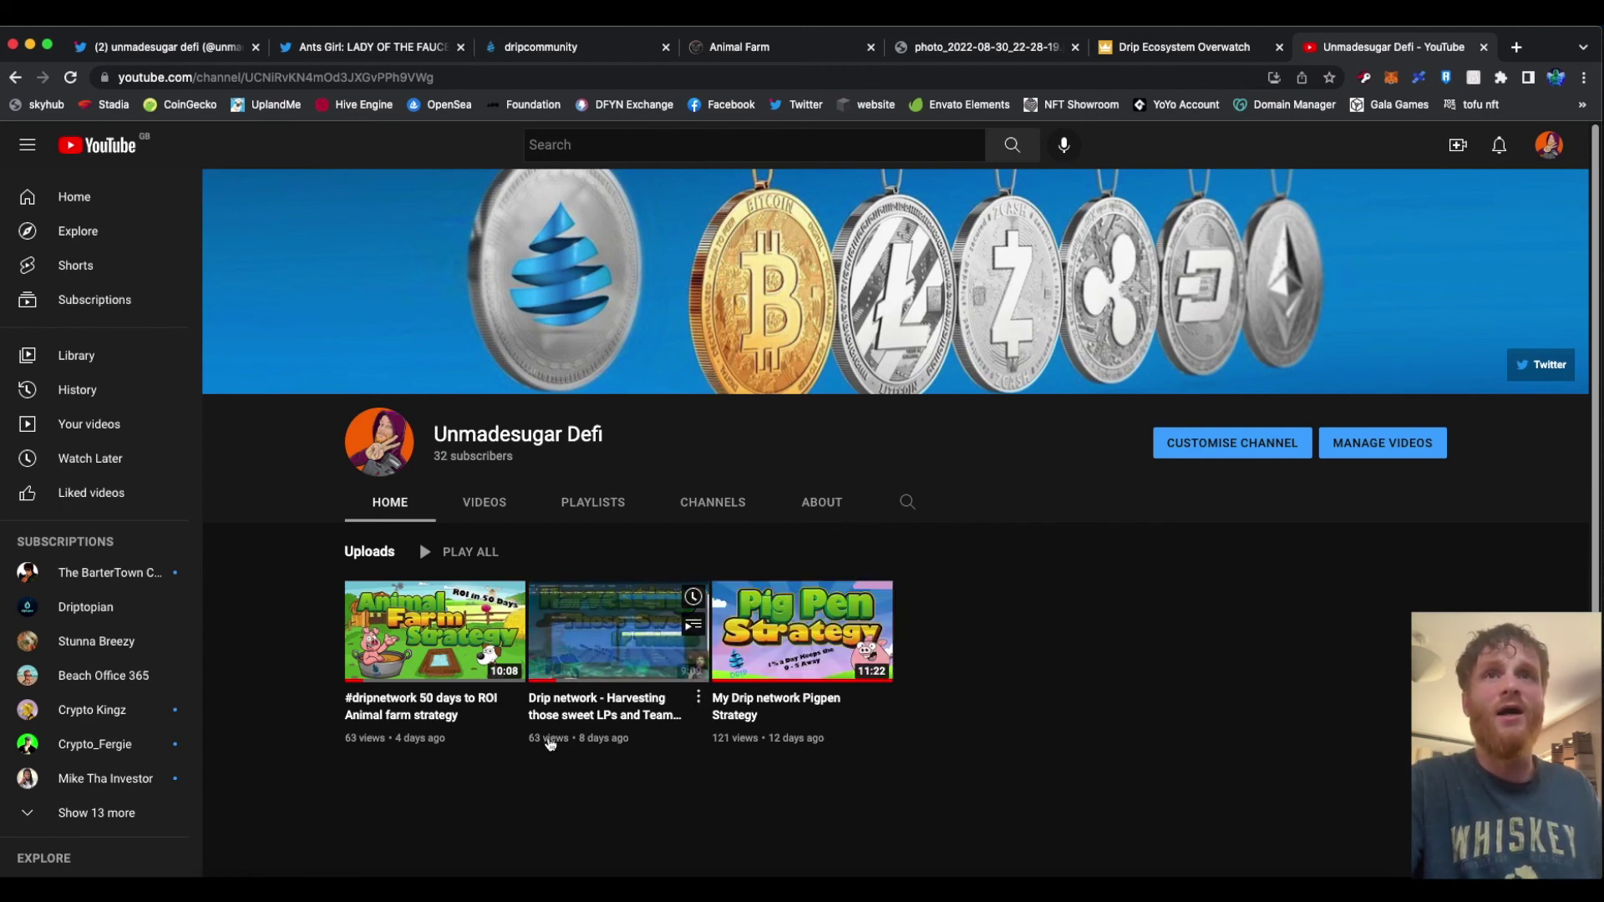
Step: Start playing the first upload, the 50 days to ROI Animal farm strategy video
click(493, 700)
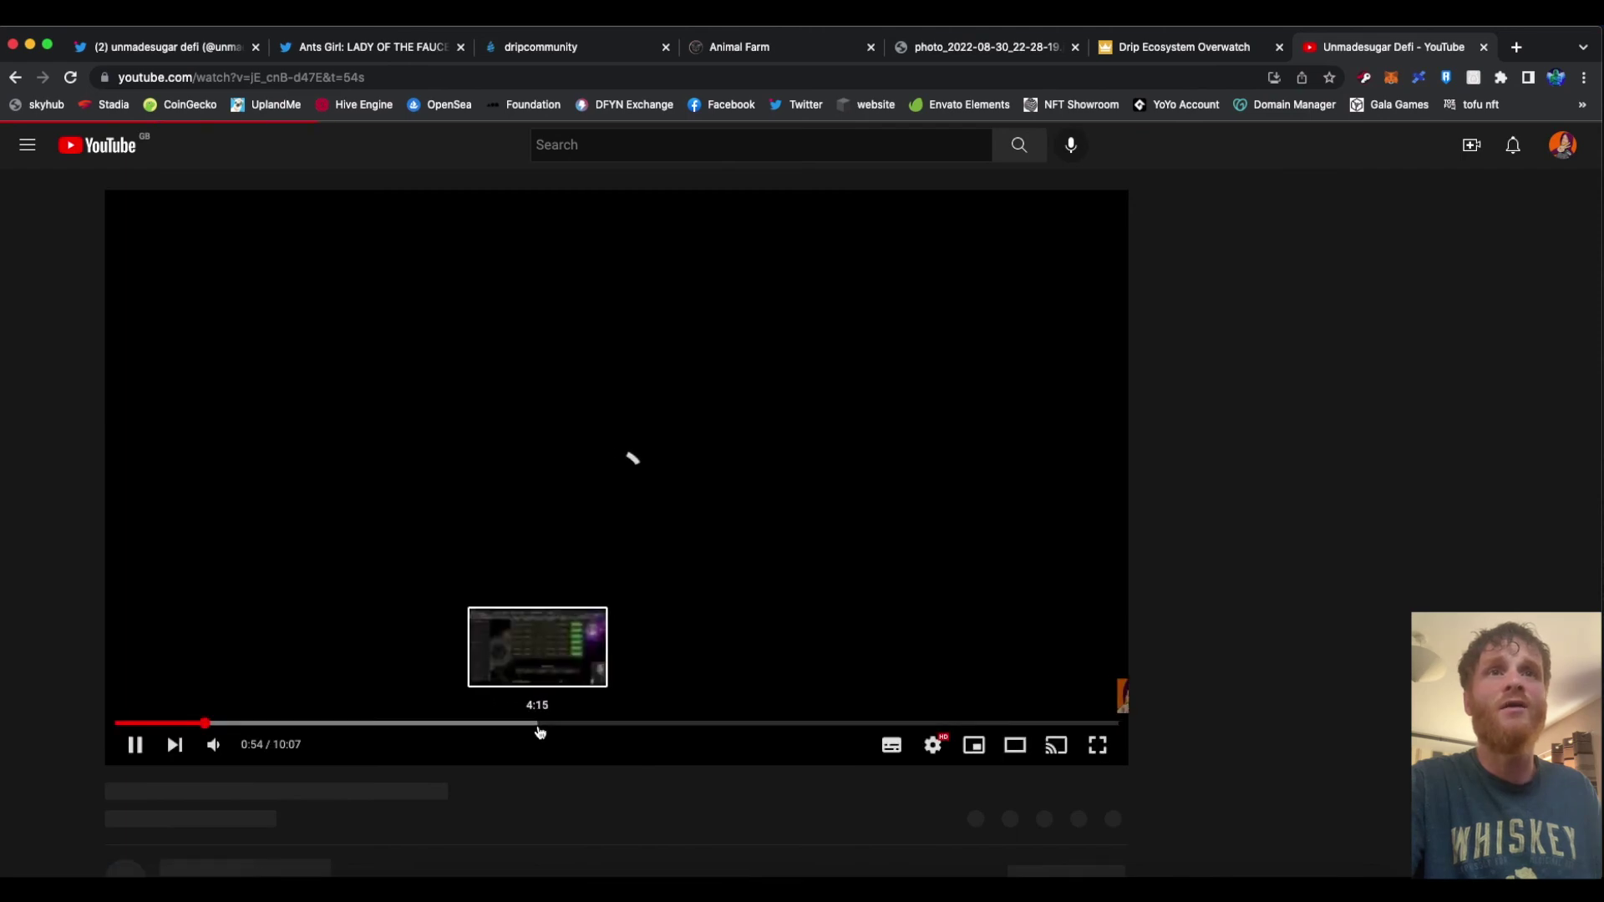
scroll(511, 833, down, 1)
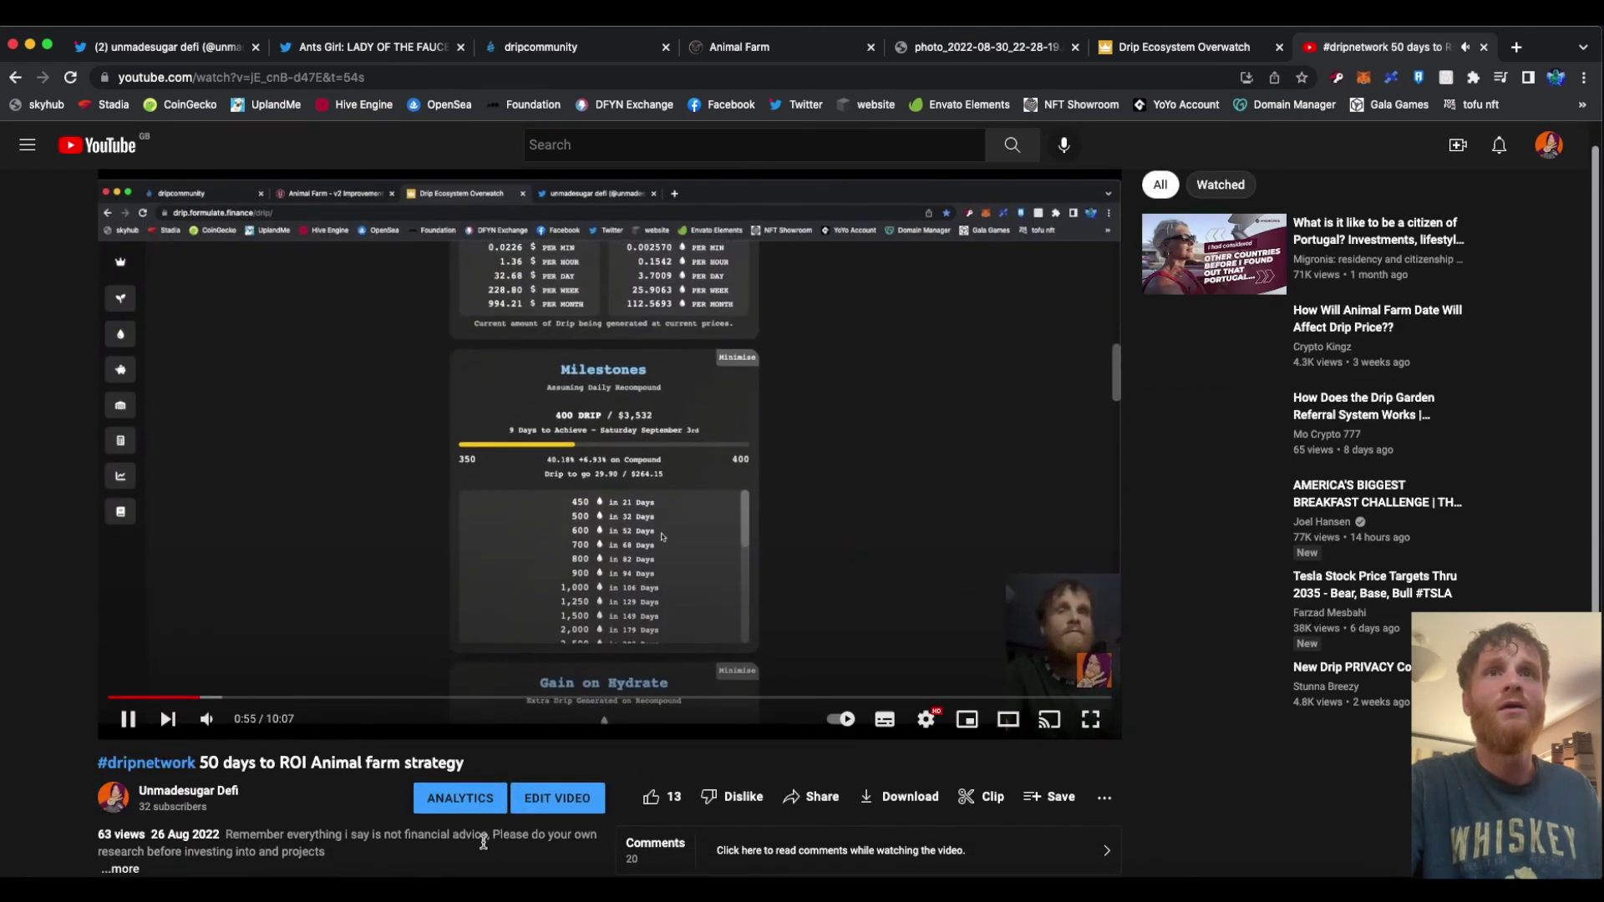
scroll(508, 823, down, 2)
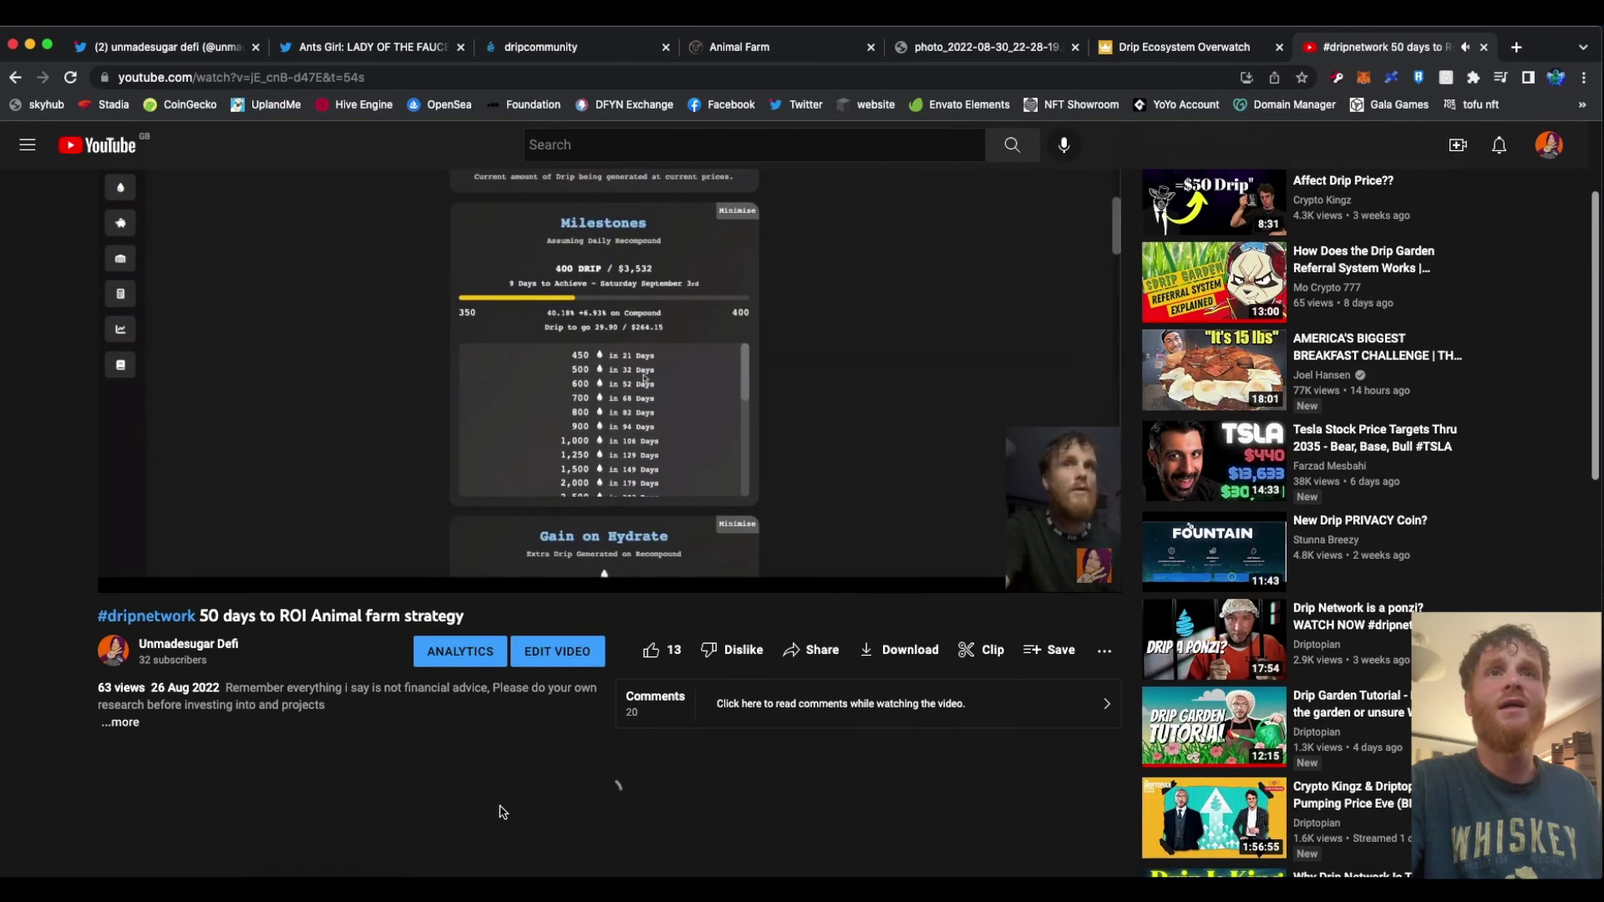
scroll(501, 810, down, 3)
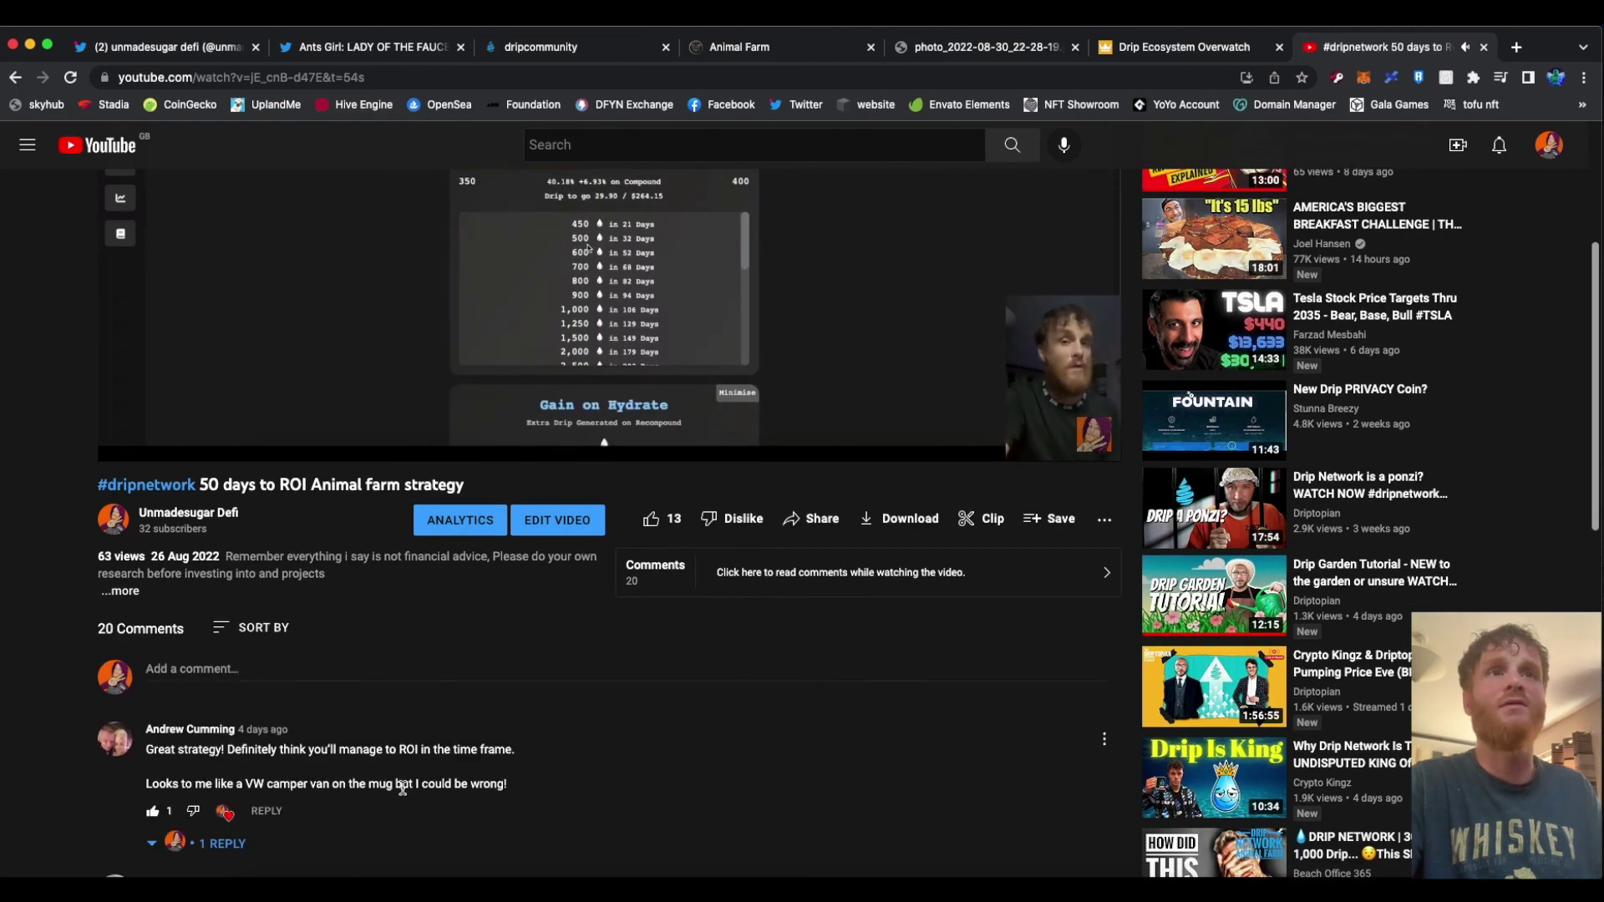
scroll(574, 767, down, 2)
scroll(431, 739, down, 3)
scroll(431, 738, down, 2)
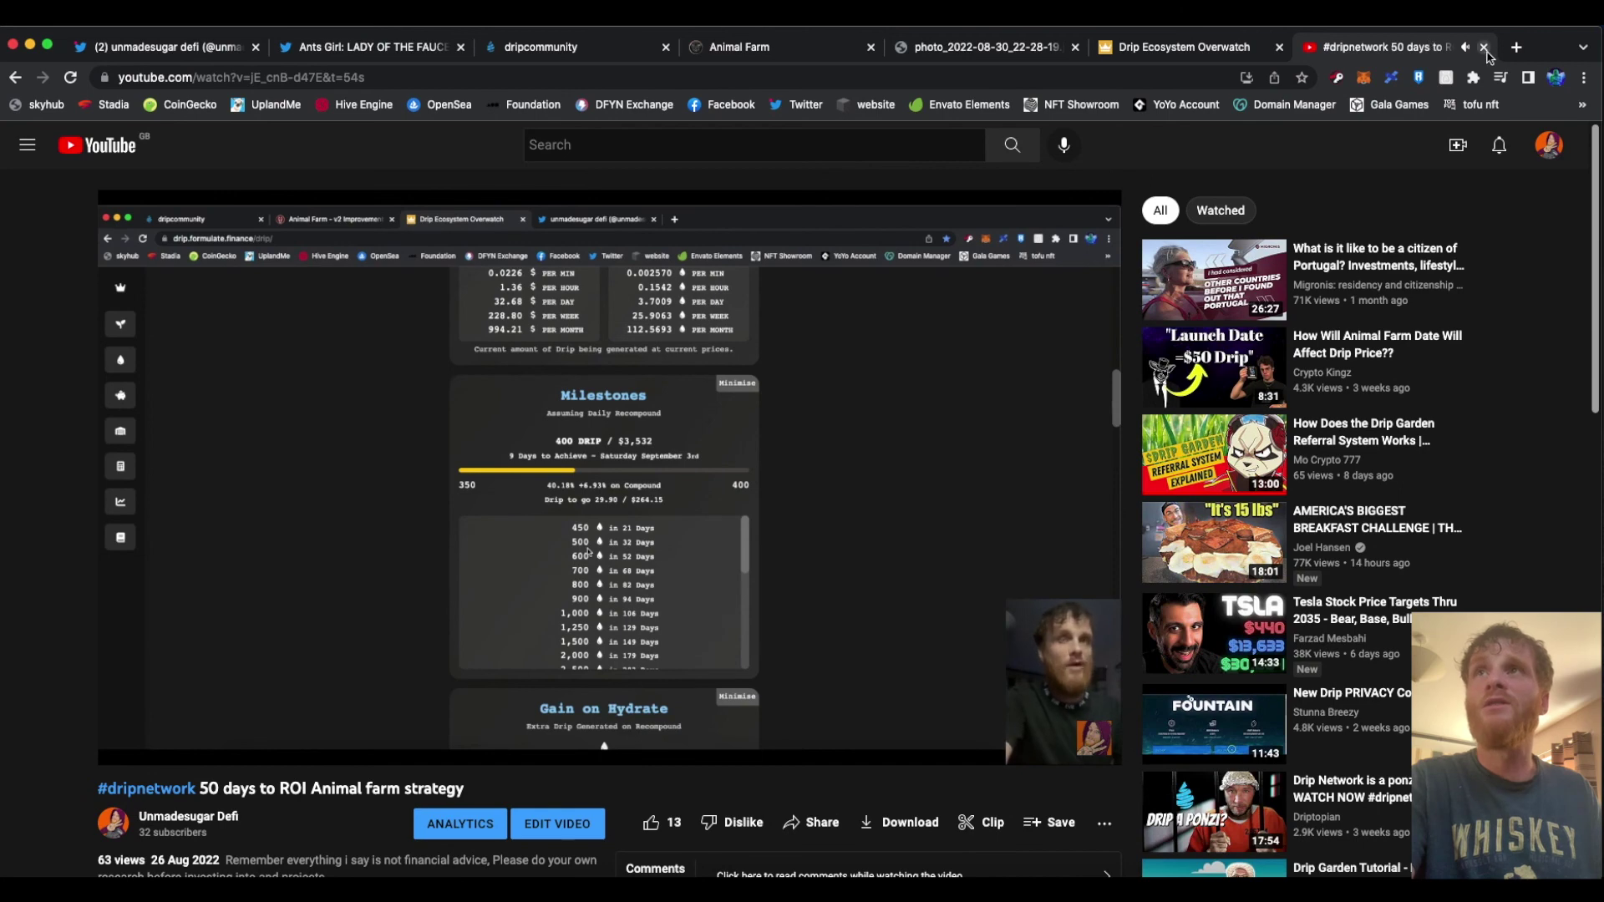
Step: Close the YouTube tab to land back on the Drip Faucet page with 2.983 DRIP available
click(1483, 46)
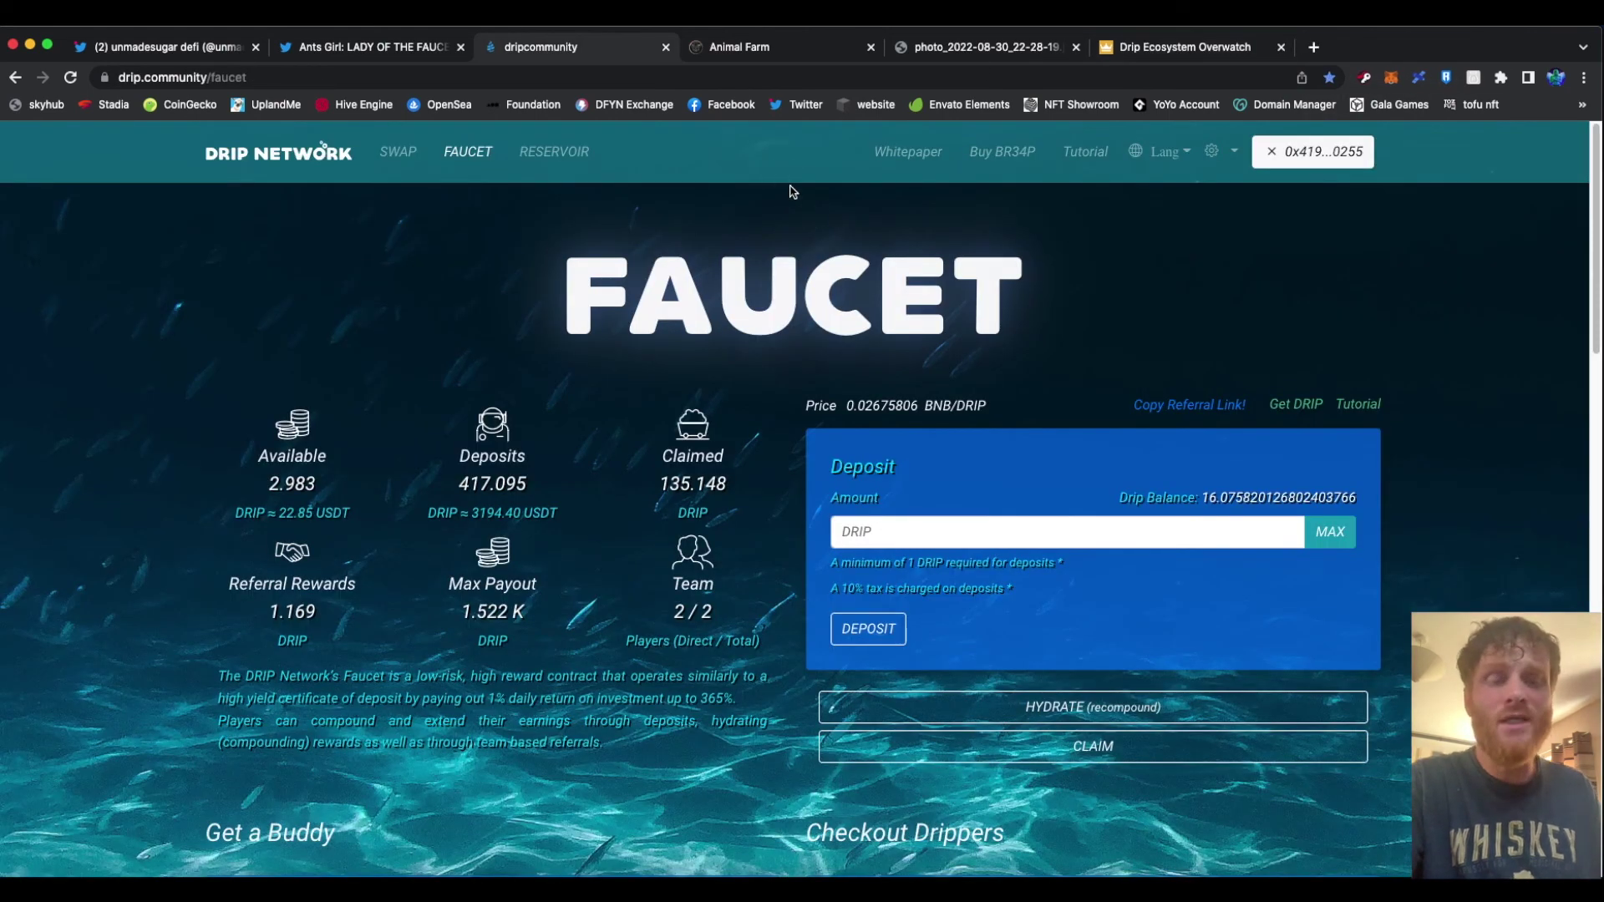